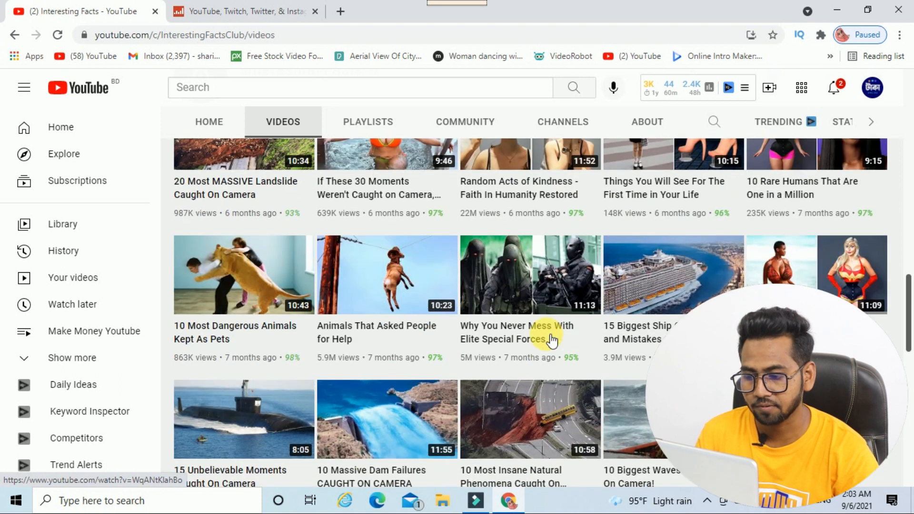
Copy the channel name "Interesting Facts" from the header of its YouTube channel page
{"action": "scroll", "coordinate": [551, 340], "scroll_direction": "up", "scroll_amount": 4}
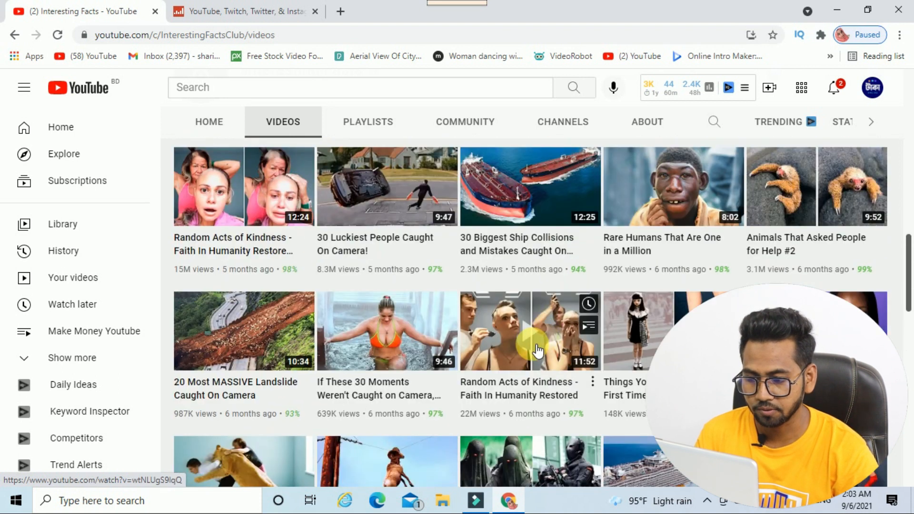
{"action": "scroll", "coordinate": [538, 351], "scroll_direction": "down", "scroll_amount": 3}
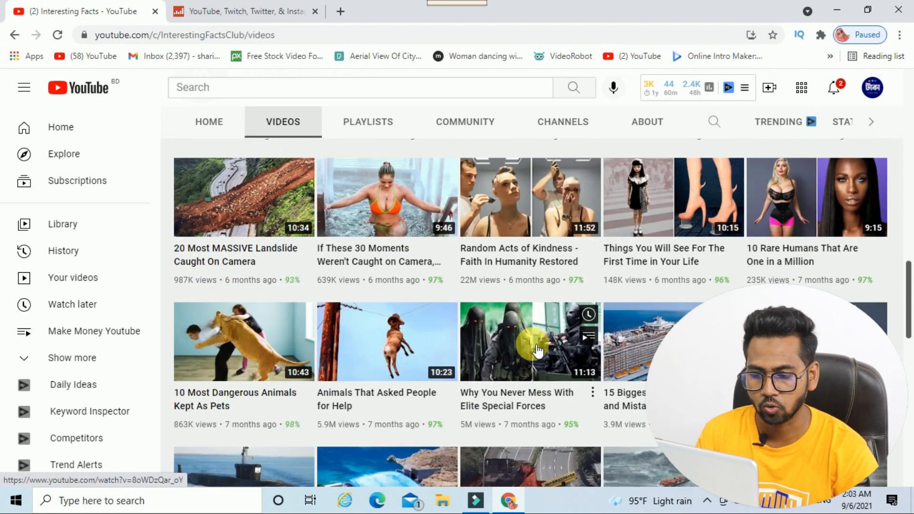
{"action": "scroll", "coordinate": [538, 351], "scroll_direction": "down", "scroll_amount": 1}
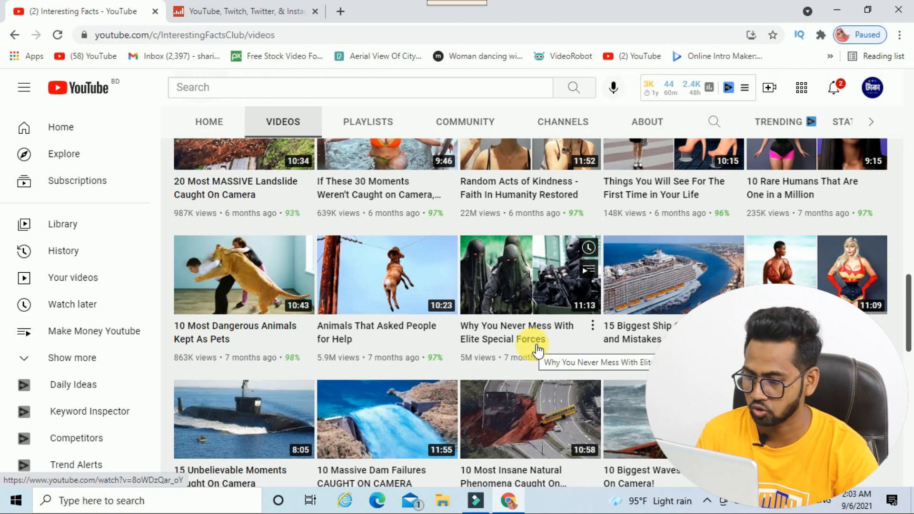
{"action": "scroll", "coordinate": [538, 351], "scroll_direction": "up", "scroll_amount": 15}
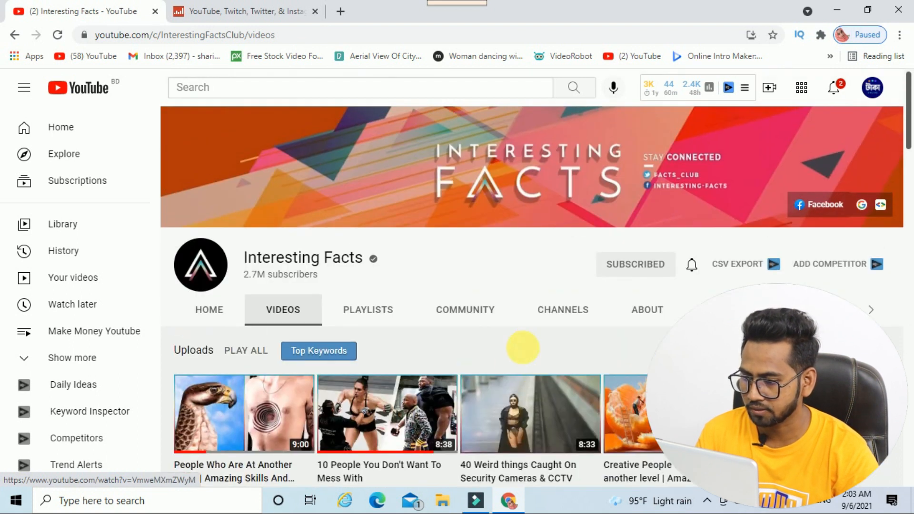
{"action": "left_click_drag", "start_coordinate": [243, 260], "coordinate": [321, 259]}
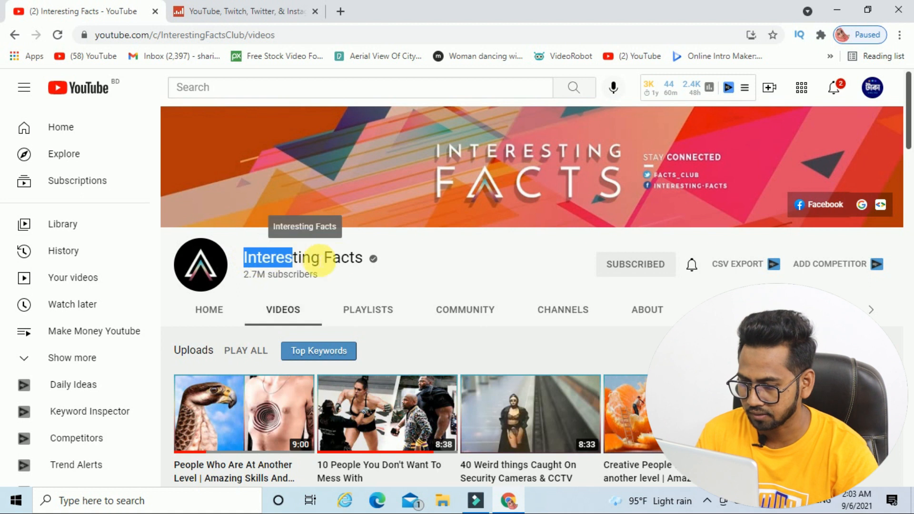
{"action": "right_click", "coordinate": [360, 261]}
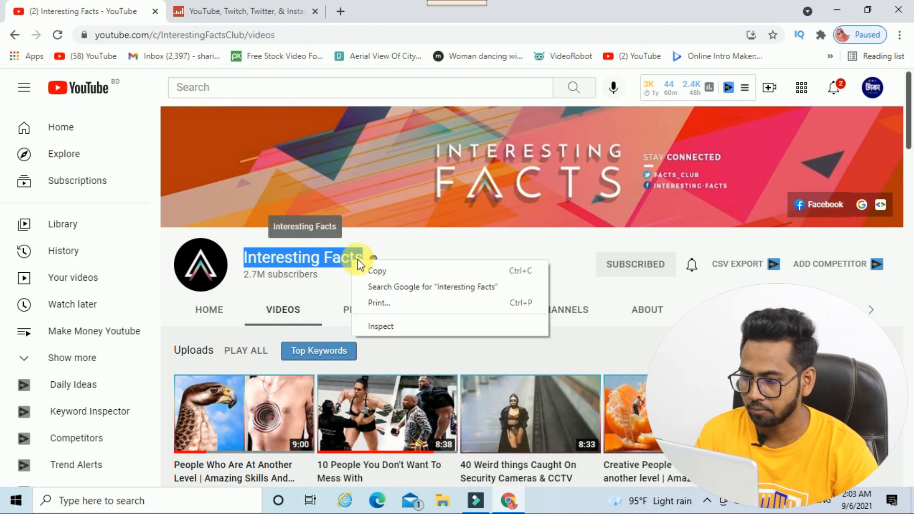
{"action": "left_click", "coordinate": [386, 269]}
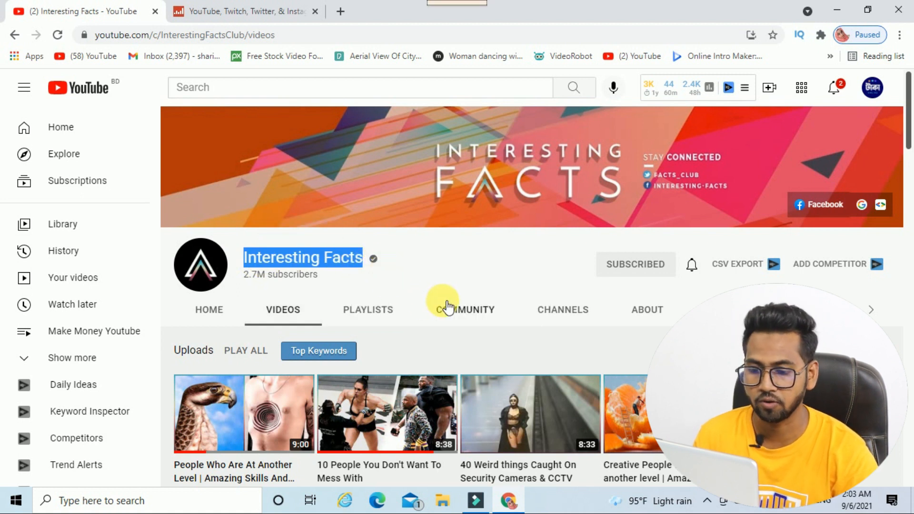
Search Social Blade for the YouTube channel "Interesting Facts" and view its estimated monthly and yearly earnings
{"action": "left_click", "coordinate": [261, 14]}
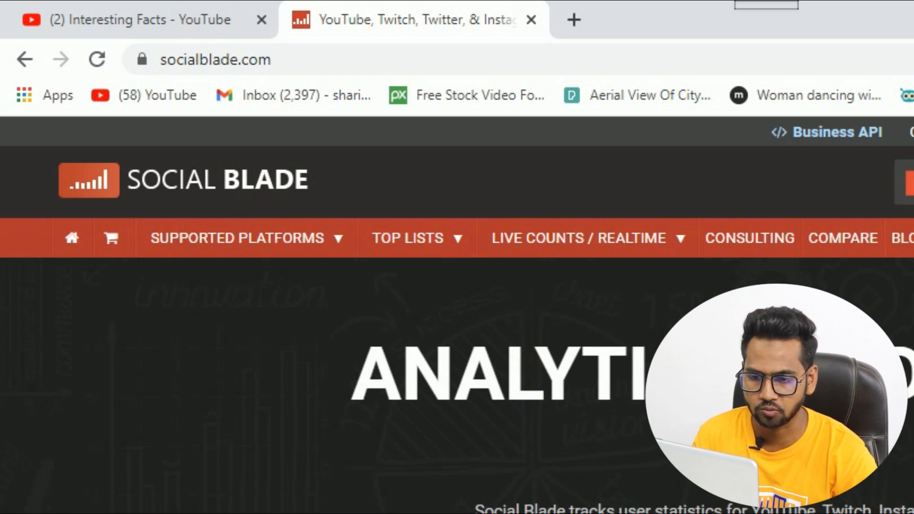
{"action": "left_click", "coordinate": [731, 107]}
{"action": "right_click", "coordinate": [729, 109]}
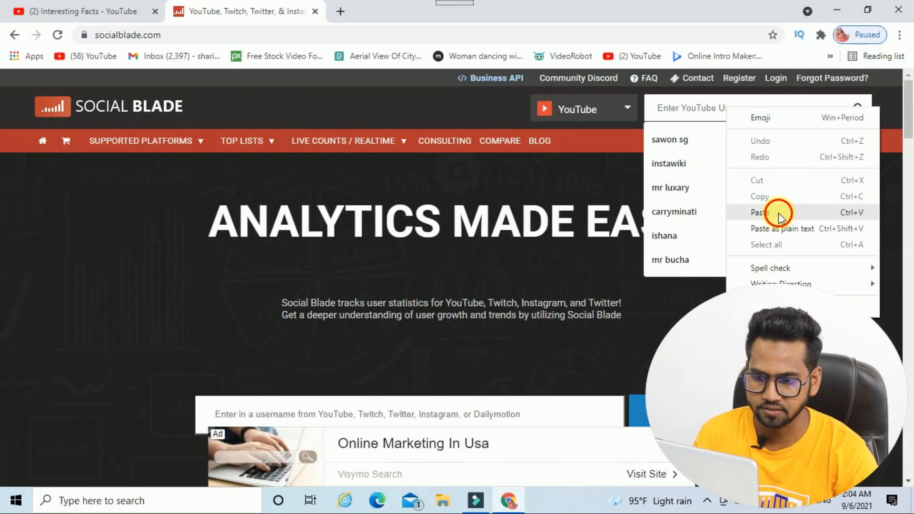
{"action": "left_click", "coordinate": [778, 212]}
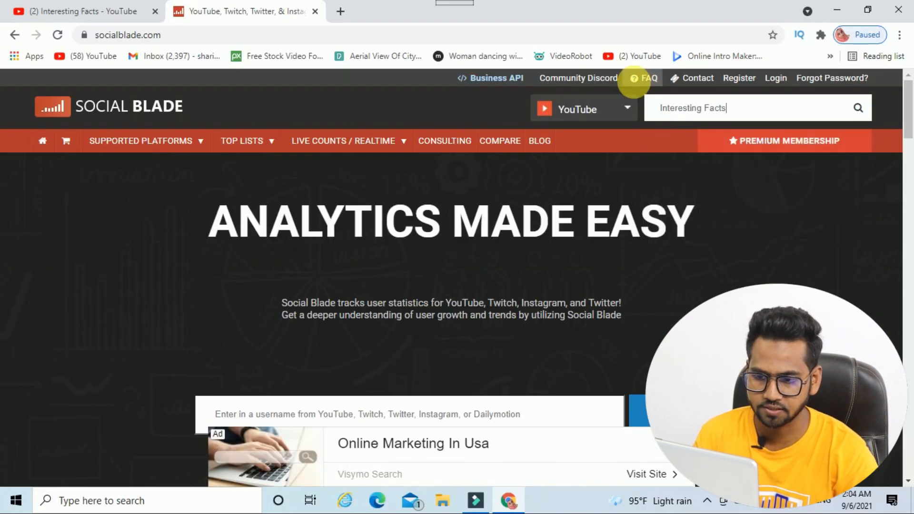
{"action": "left_click", "coordinate": [864, 109]}
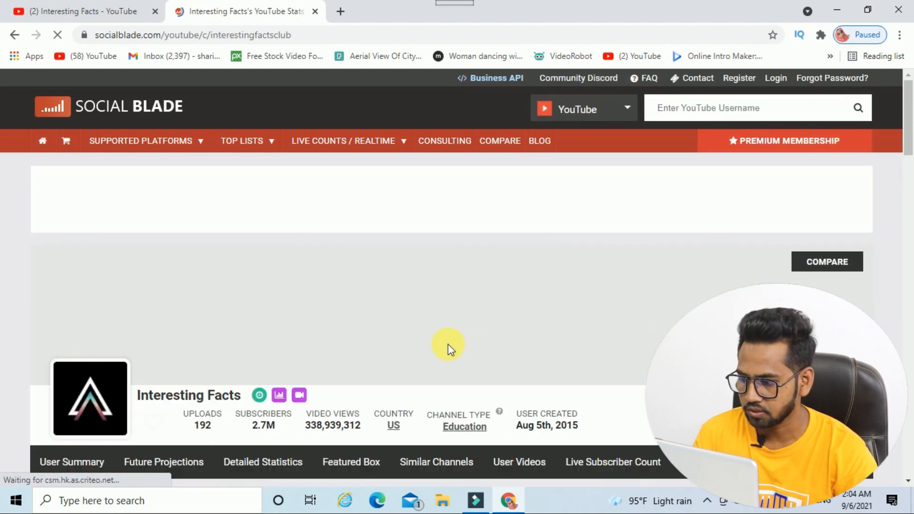
{"action": "scroll", "coordinate": [463, 333], "scroll_direction": "down", "scroll_amount": 3}
{"action": "scroll", "coordinate": [468, 333], "scroll_direction": "down", "scroll_amount": 4}
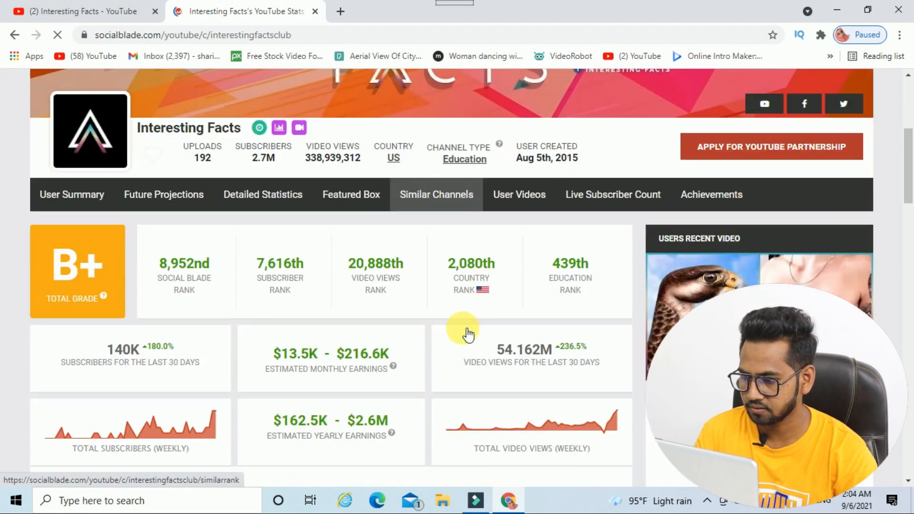
{"action": "scroll", "coordinate": [193, 336], "scroll_direction": "down", "scroll_amount": 1}
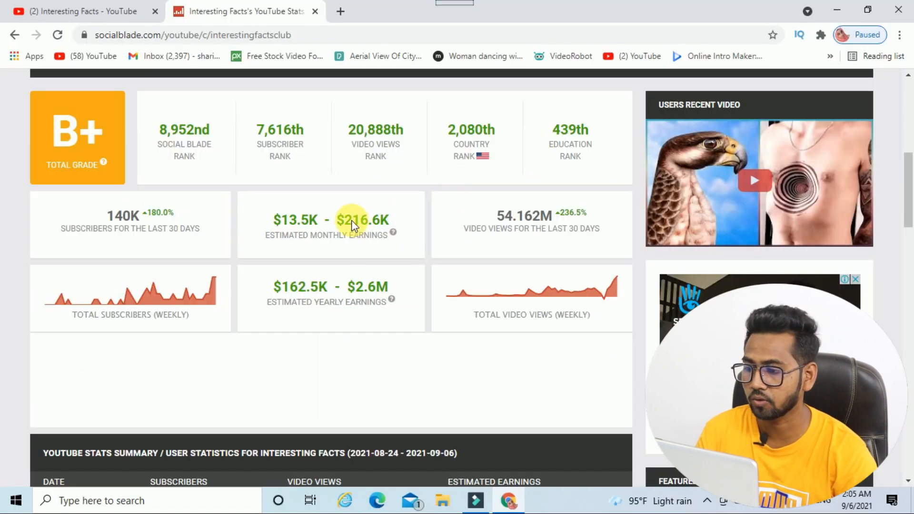
Return to the Interesting Facts channel on YouTube and examine the view counts and topics of its uploaded videos
{"action": "left_click", "coordinate": [104, 10]}
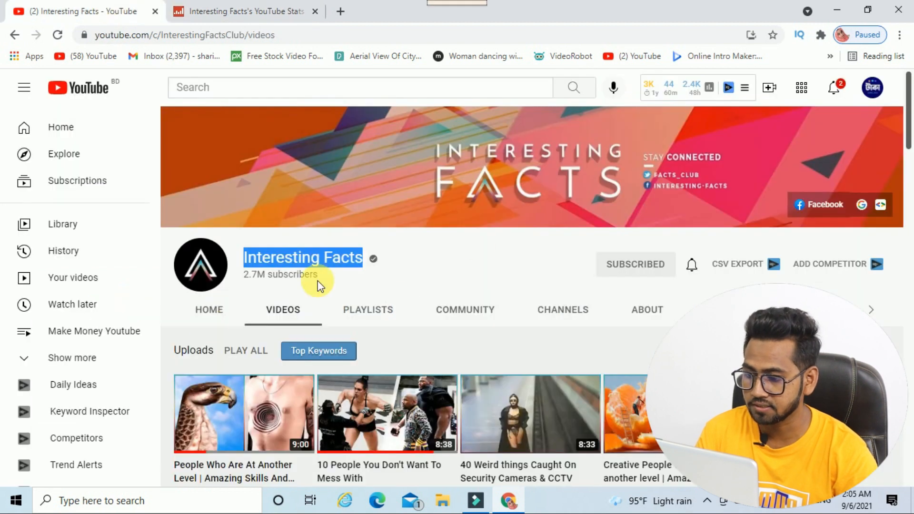
{"action": "left_click", "coordinate": [466, 255]}
{"action": "scroll", "coordinate": [501, 333], "scroll_direction": "down", "scroll_amount": 3}
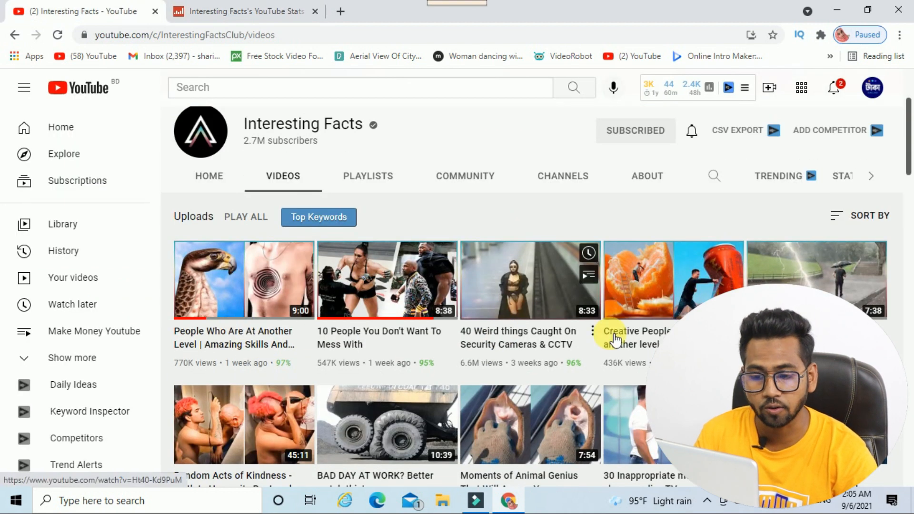
{"action": "scroll", "coordinate": [357, 320], "scroll_direction": "down", "scroll_amount": 2}
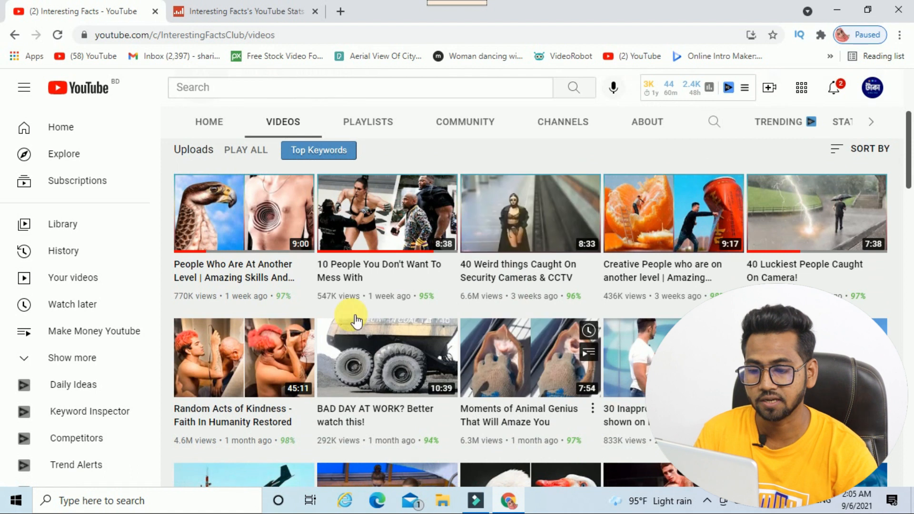
{"action": "scroll", "coordinate": [469, 279], "scroll_direction": "up", "scroll_amount": 3}
{"action": "scroll", "coordinate": [469, 278], "scroll_direction": "down", "scroll_amount": 6}
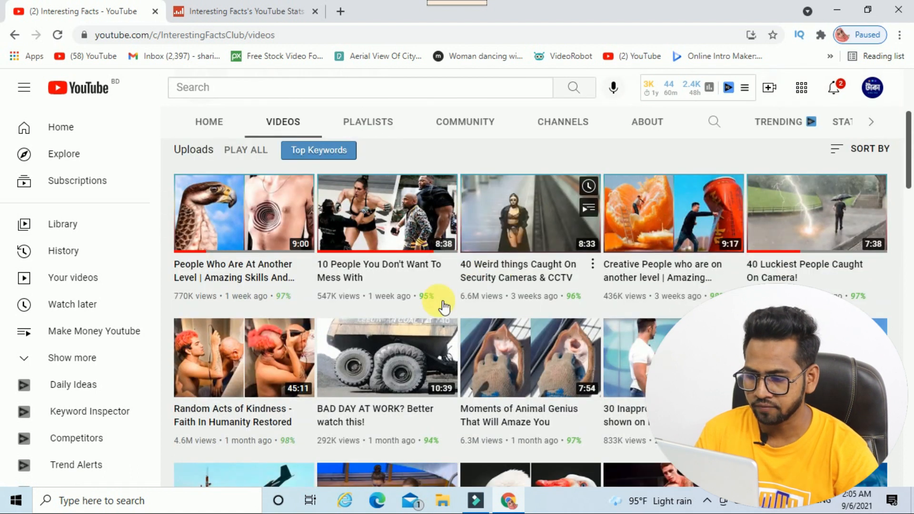
{"action": "scroll", "coordinate": [478, 307], "scroll_direction": "down", "scroll_amount": 5}
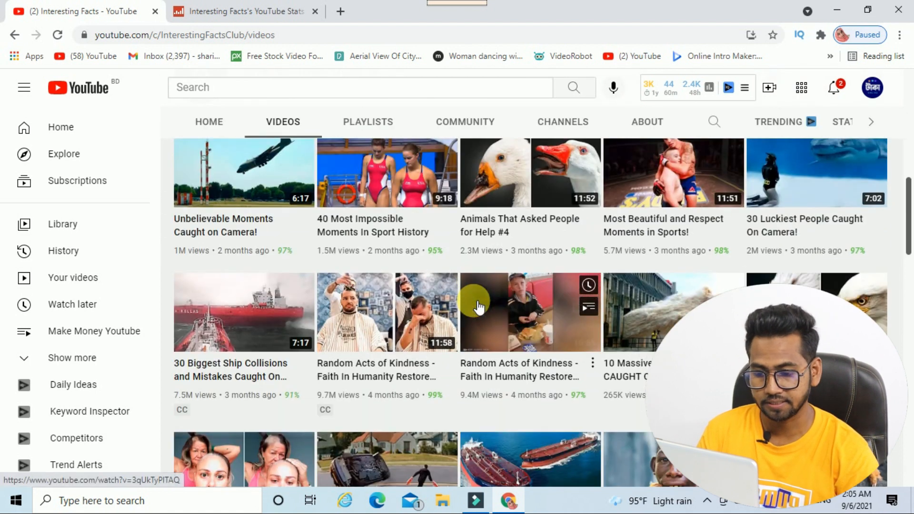
{"action": "scroll", "coordinate": [403, 301], "scroll_direction": "up", "scroll_amount": 9}
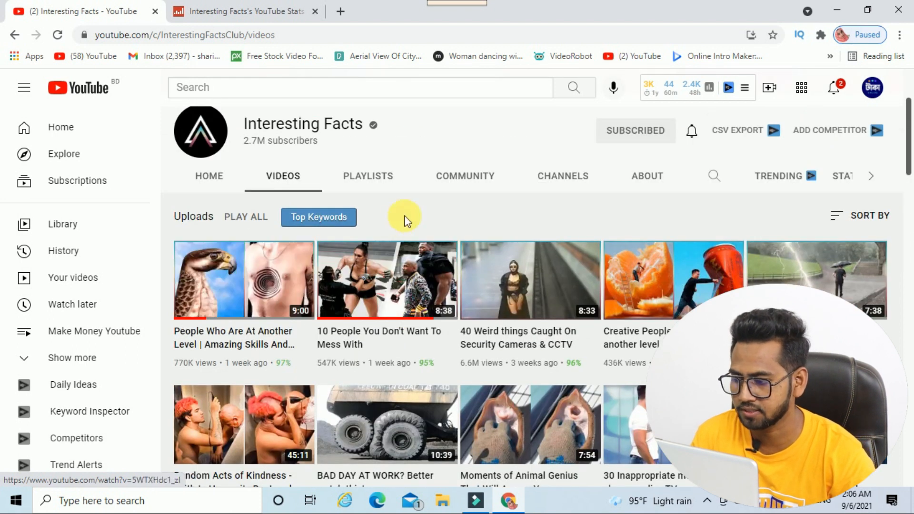
Open the video "People Who Are At Another Level | Amazing Skills And Talent" and play it from the beginning
{"action": "mouse_move", "coordinate": [233, 290]}
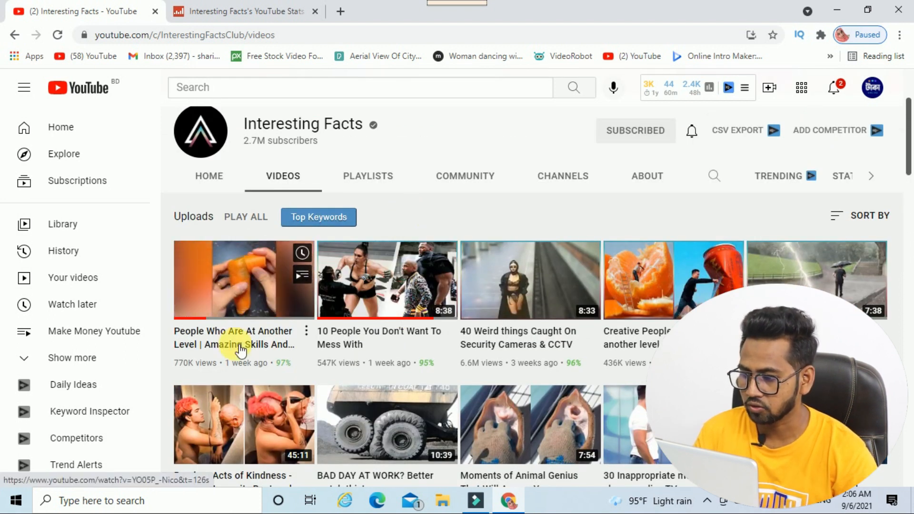
{"action": "left_click", "coordinate": [231, 295]}
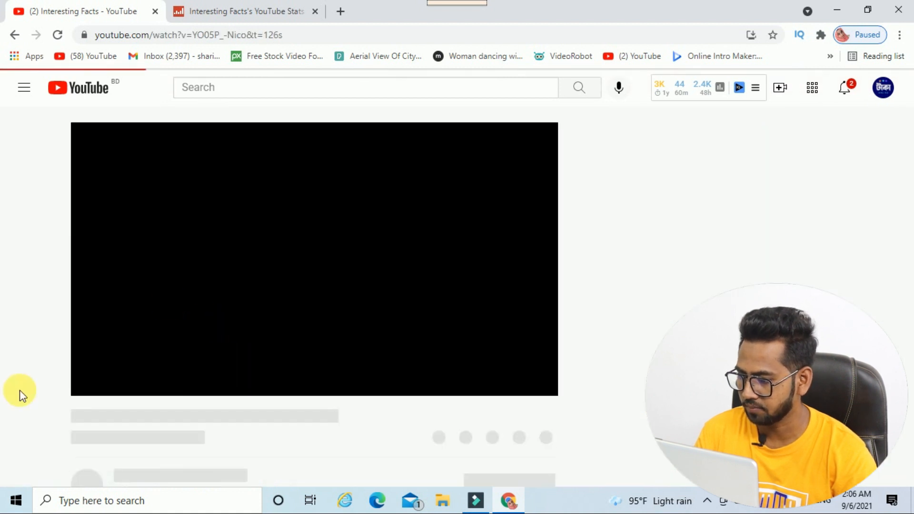
{"action": "left_click", "coordinate": [73, 368]}
{"action": "left_click", "coordinate": [88, 383]}
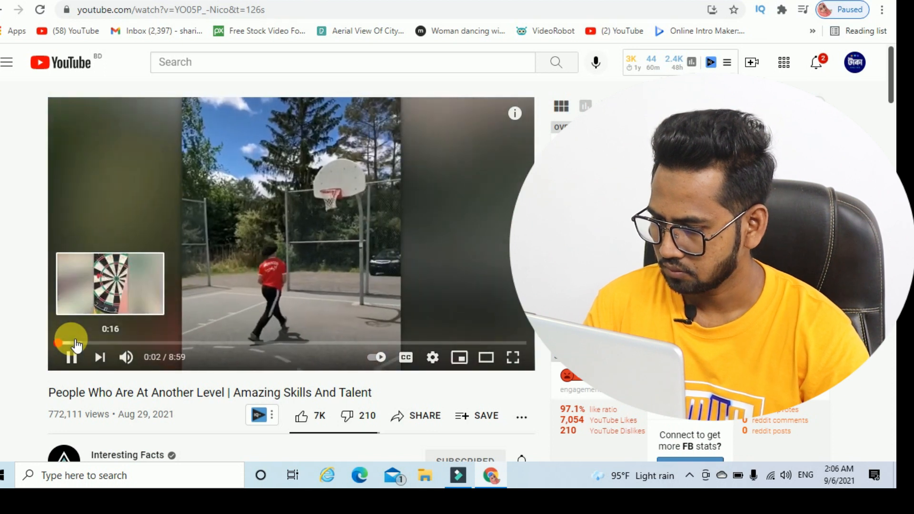
Sample clips at successive points through the video, skipping the ad, and pause playback at 6:54
{"action": "left_click", "coordinate": [85, 343]}
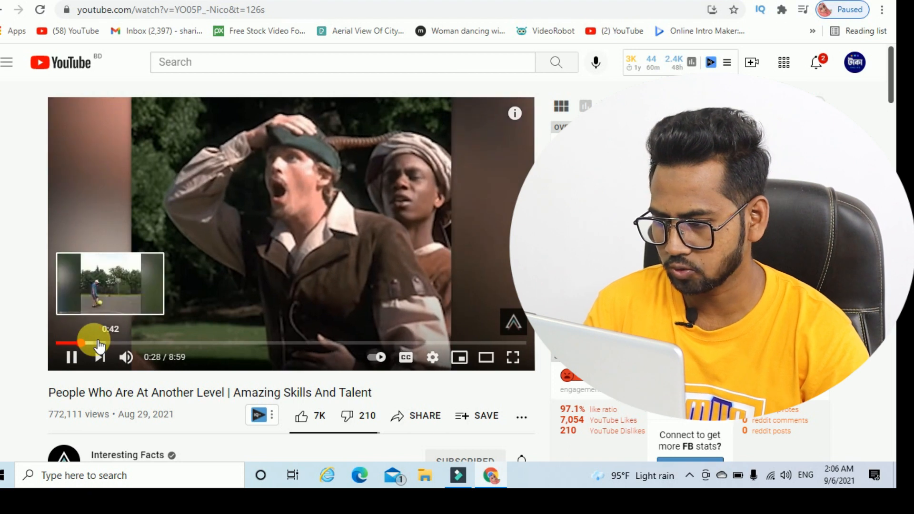
{"action": "left_click", "coordinate": [96, 343]}
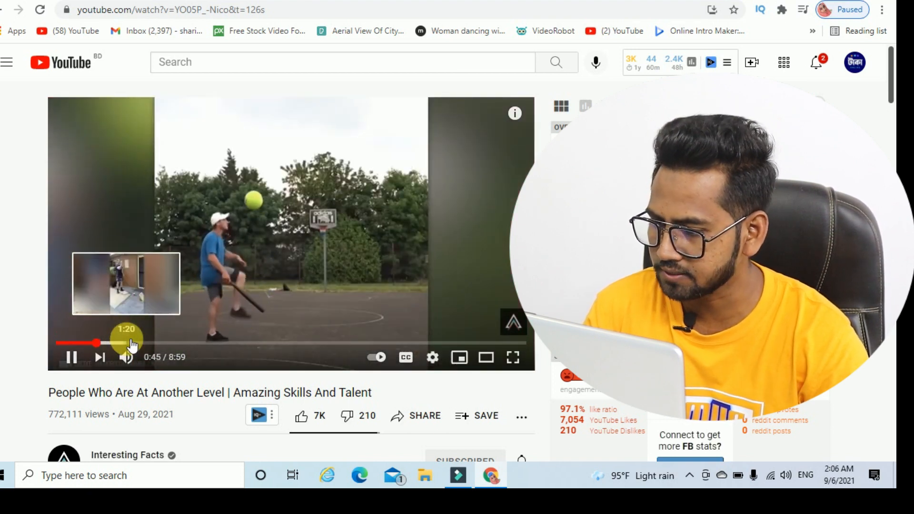
{"action": "left_click", "coordinate": [133, 344]}
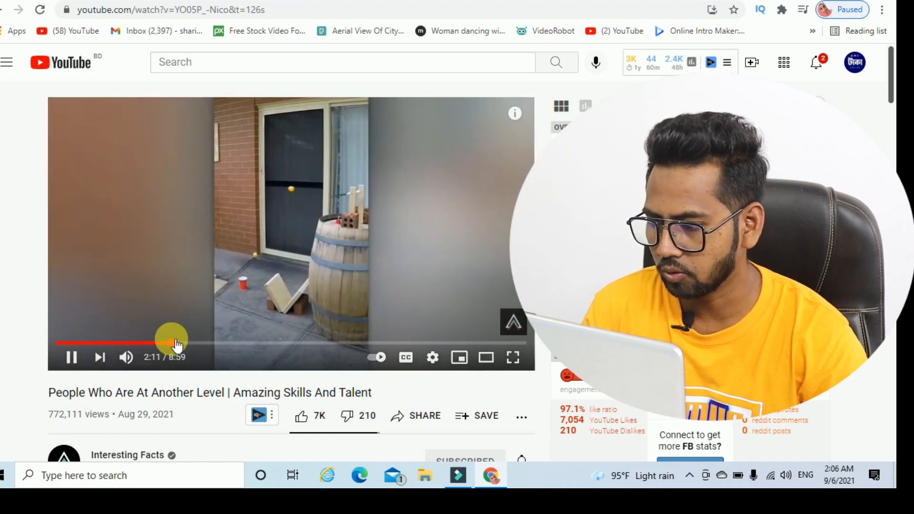
{"action": "left_click", "coordinate": [204, 343]}
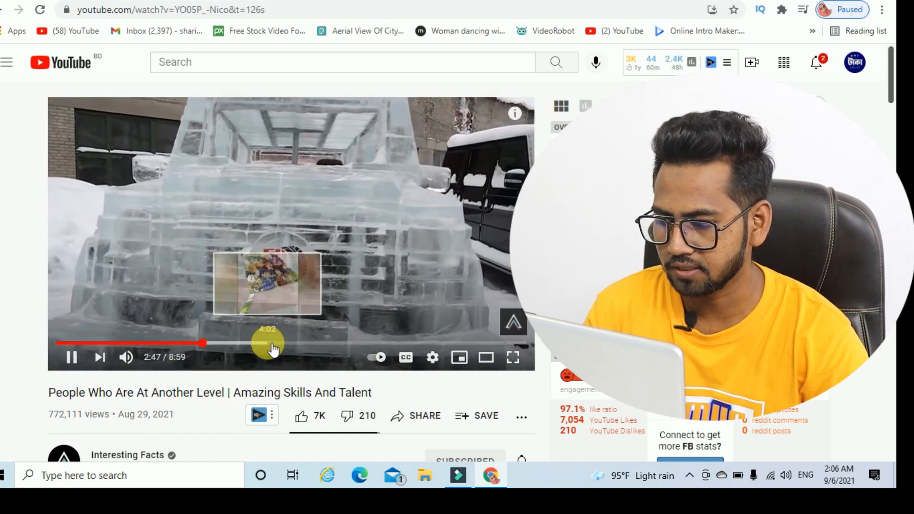
{"action": "left_click", "coordinate": [270, 343]}
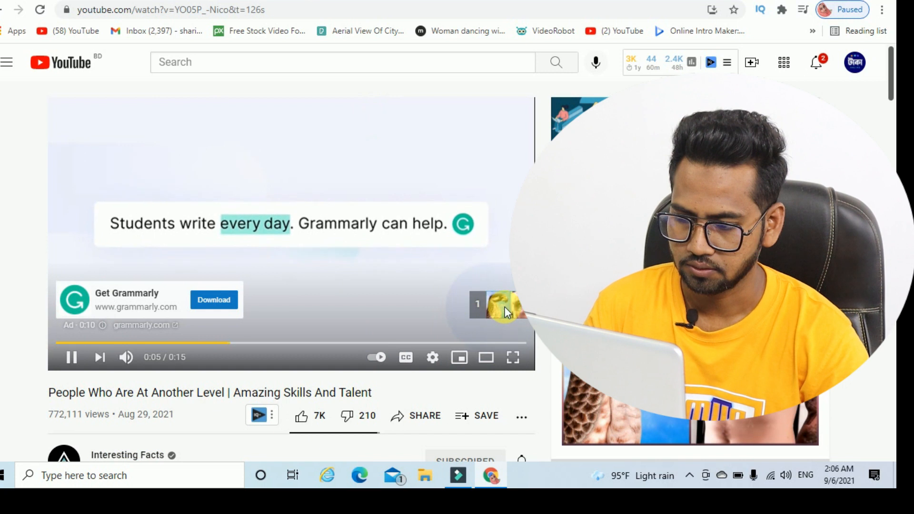
{"action": "left_click", "coordinate": [516, 315]}
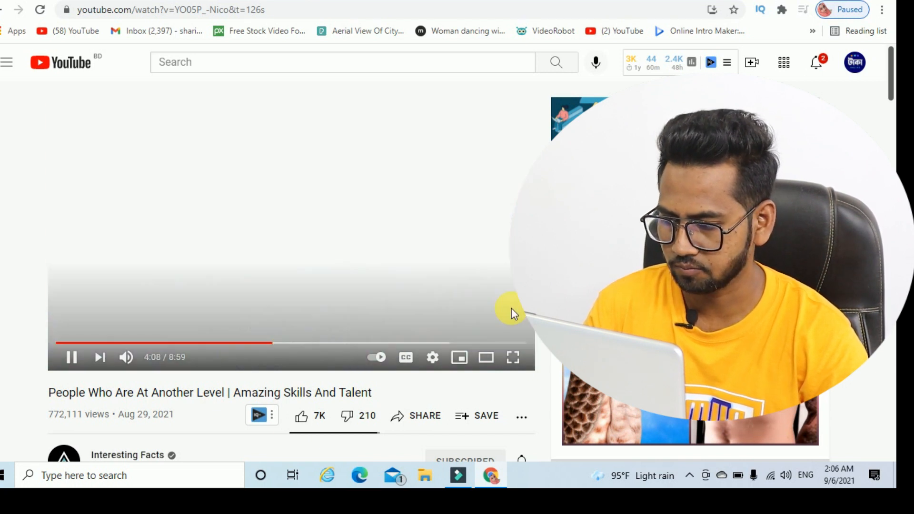
{"action": "left_click", "coordinate": [313, 342]}
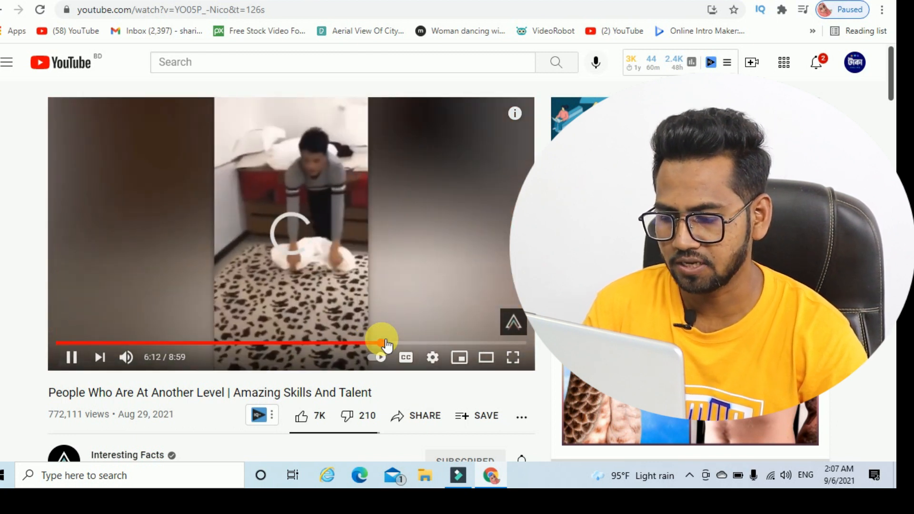
{"action": "left_click", "coordinate": [423, 343]}
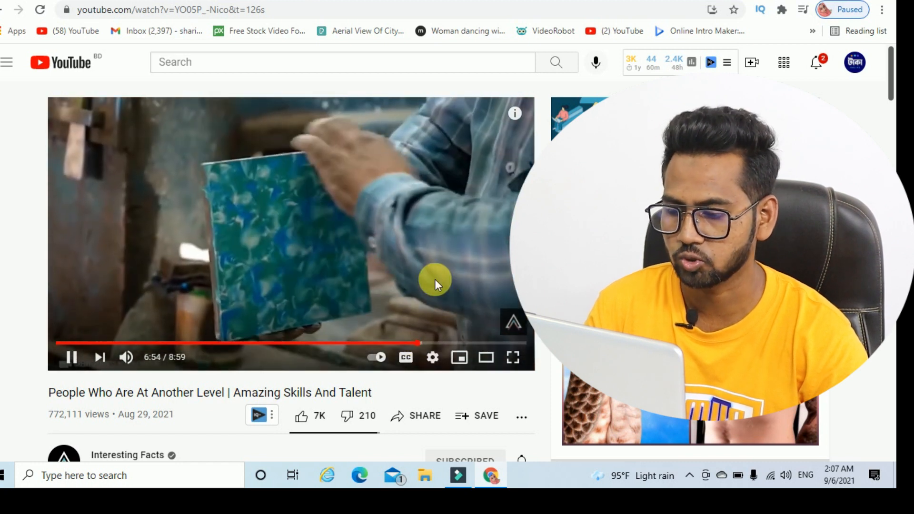
{"action": "left_click", "coordinate": [436, 281]}
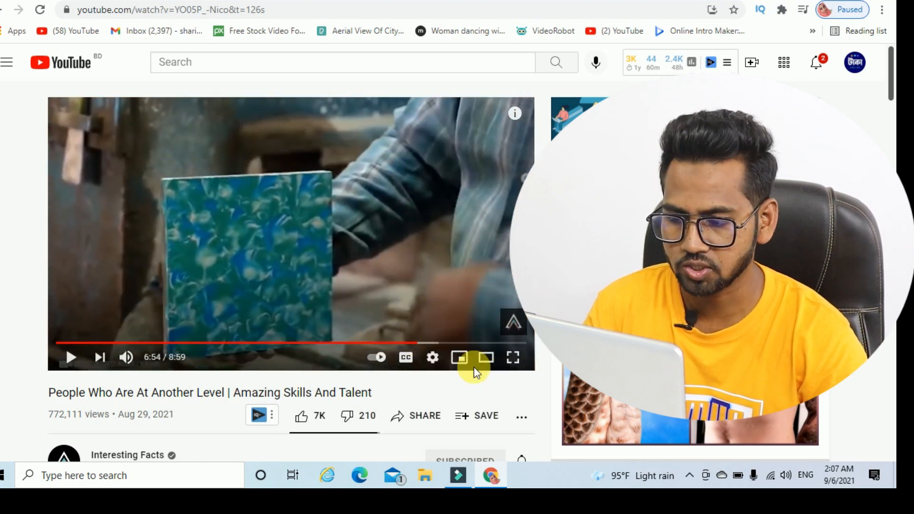
Expand the video's full description and read the credit links for the source clips
{"action": "scroll", "coordinate": [159, 378], "scroll_direction": "down", "scroll_amount": 3}
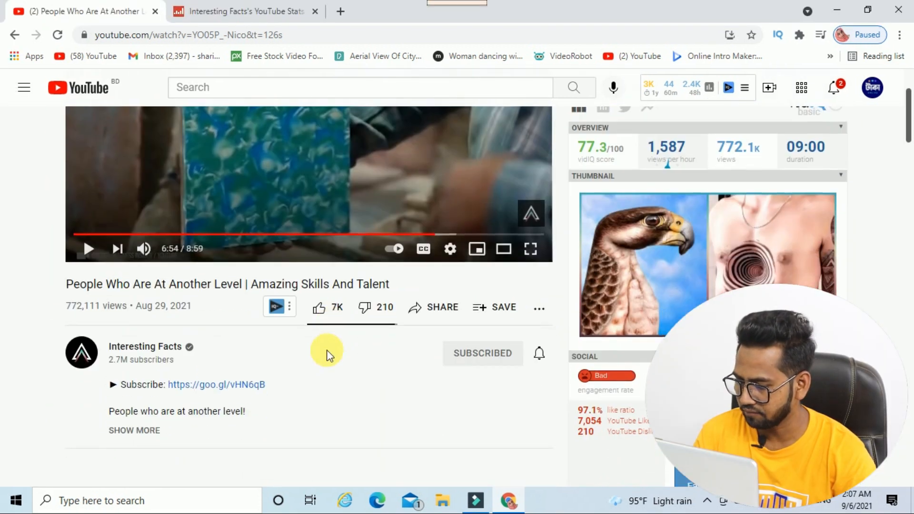
{"action": "scroll", "coordinate": [326, 354], "scroll_direction": "down", "scroll_amount": 4}
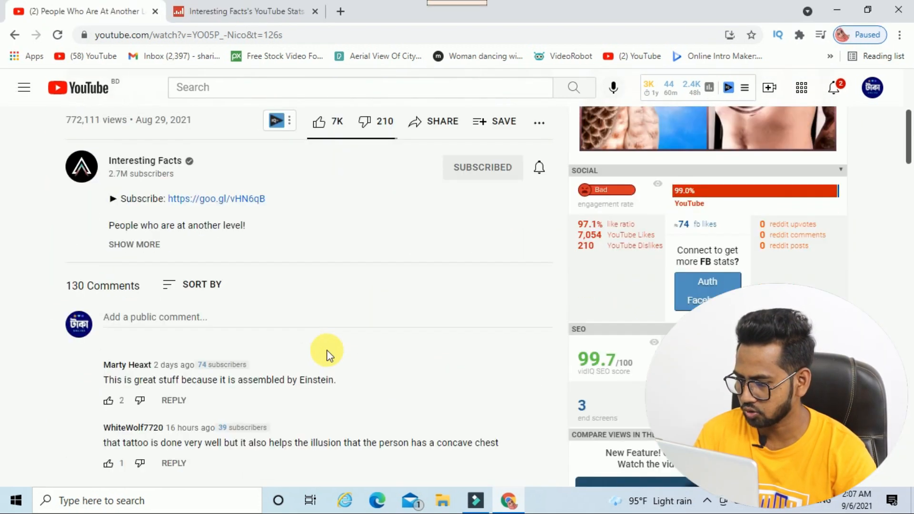
{"action": "left_click", "coordinate": [167, 204]}
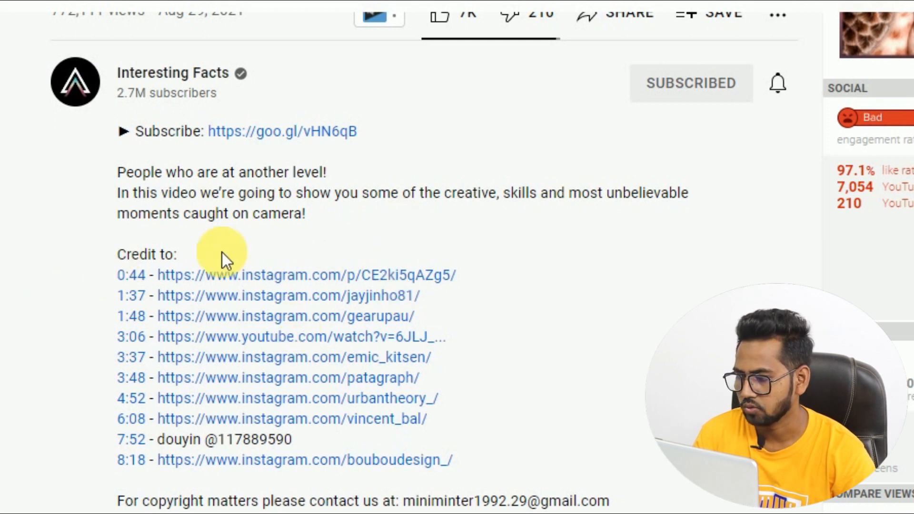
{"action": "scroll", "coordinate": [292, 307], "scroll_direction": "down", "scroll_amount": 2}
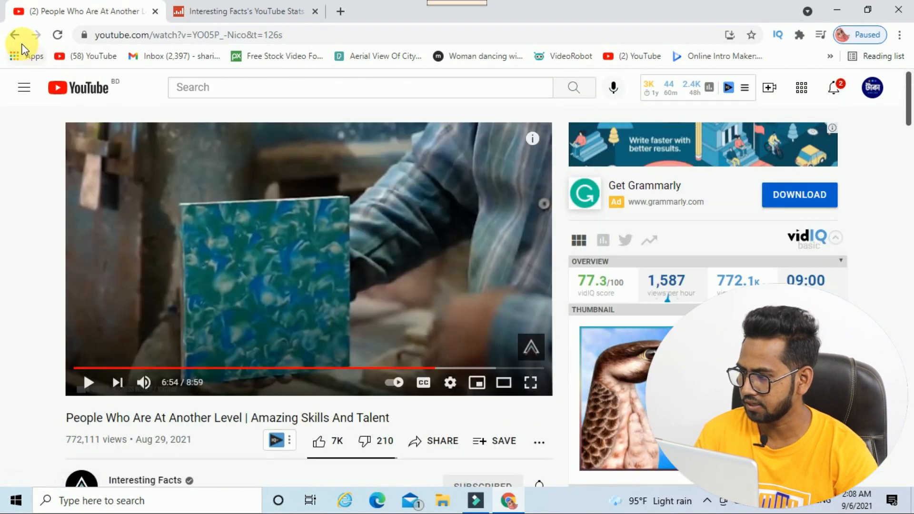
Return to the channel's uploads, open "10 People You Don't Want To Mess With" and play it from the beginning
{"action": "left_click", "coordinate": [14, 34]}
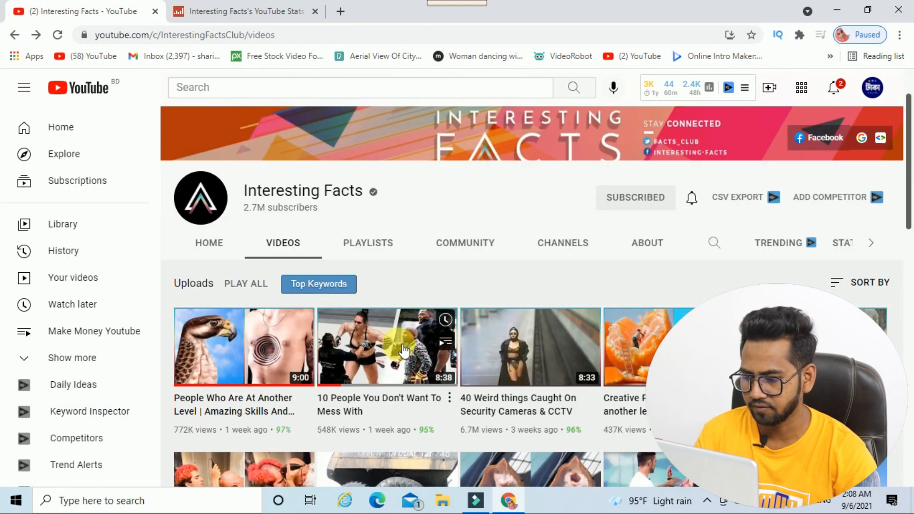
{"action": "left_click", "coordinate": [402, 350]}
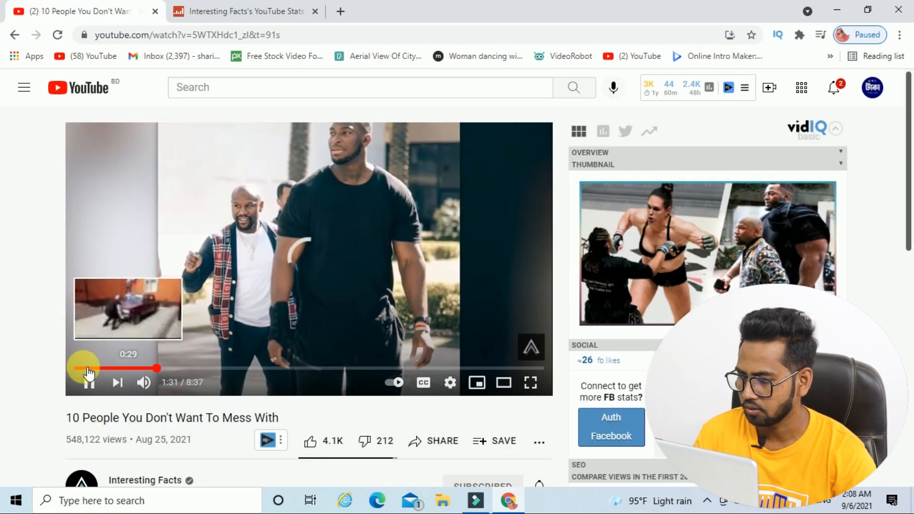
{"action": "left_click", "coordinate": [68, 367]}
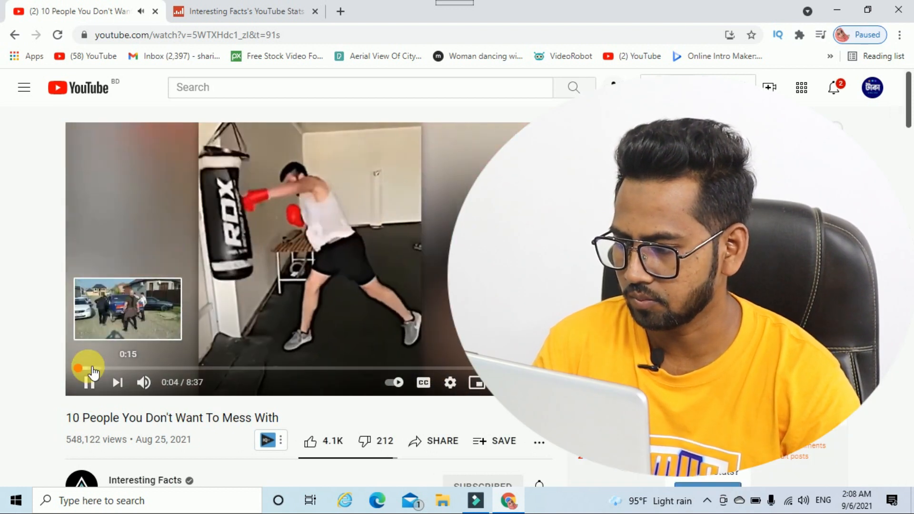
Sample clips at successive points through "10 People You Don't Want To Mess With" and pause playback at 5:14
{"action": "left_click", "coordinate": [95, 369]}
{"action": "left_click", "coordinate": [102, 369]}
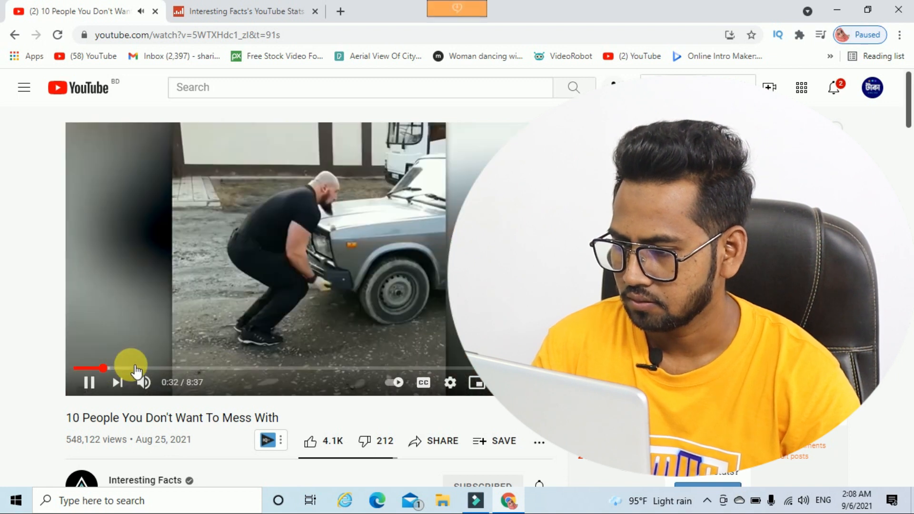
{"action": "left_click", "coordinate": [135, 369]}
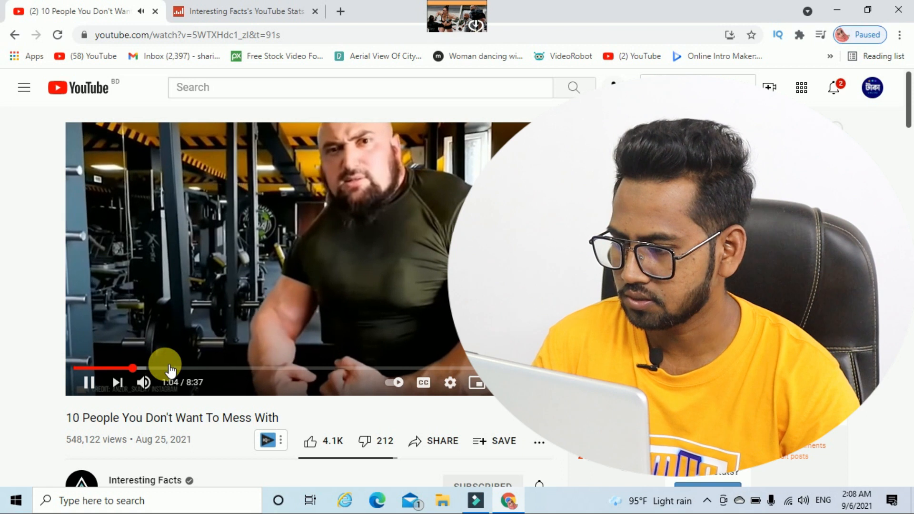
{"action": "left_click", "coordinate": [171, 369]}
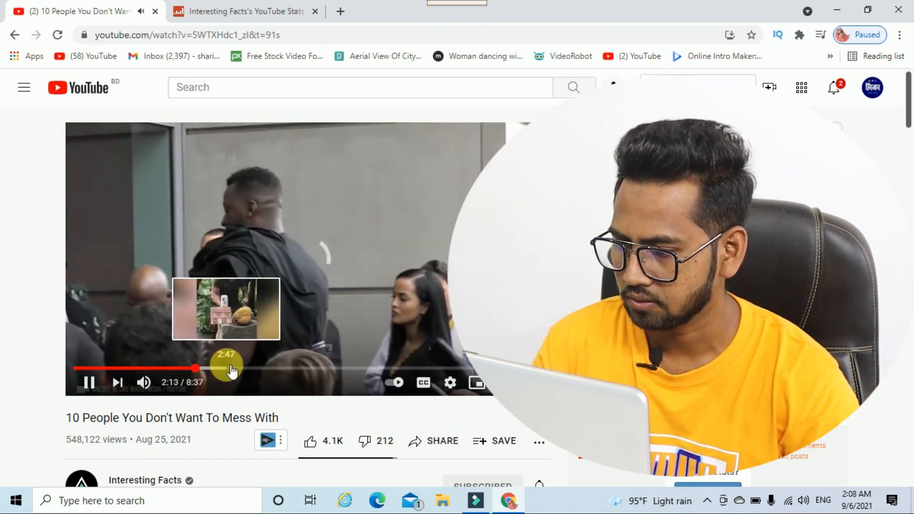
{"action": "left_click", "coordinate": [354, 368]}
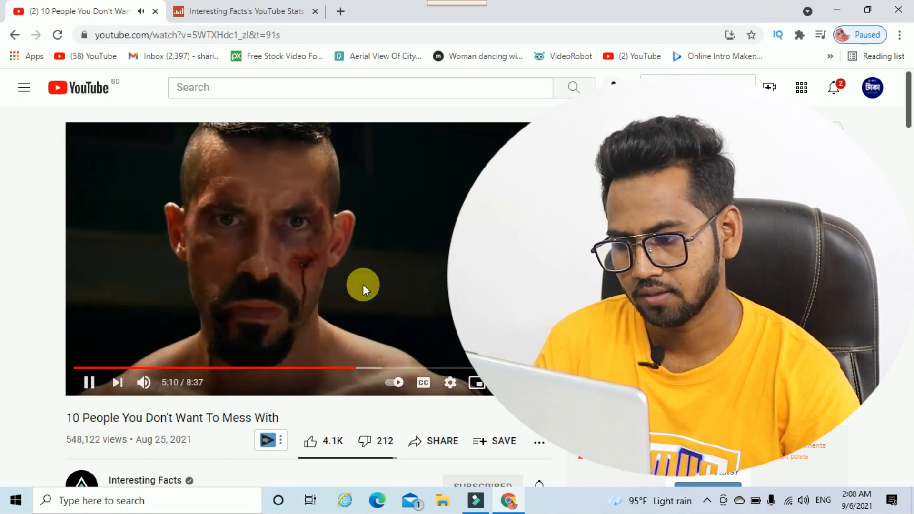
{"action": "left_click", "coordinate": [363, 285]}
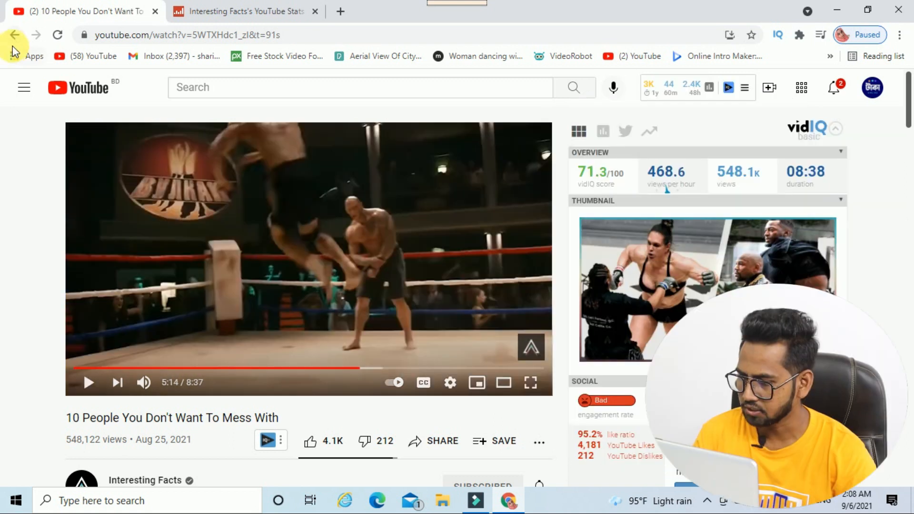
Go back to the channel's uploads and examine the topics and view counts from the newest videos back to those a year old
{"action": "left_click", "coordinate": [15, 34]}
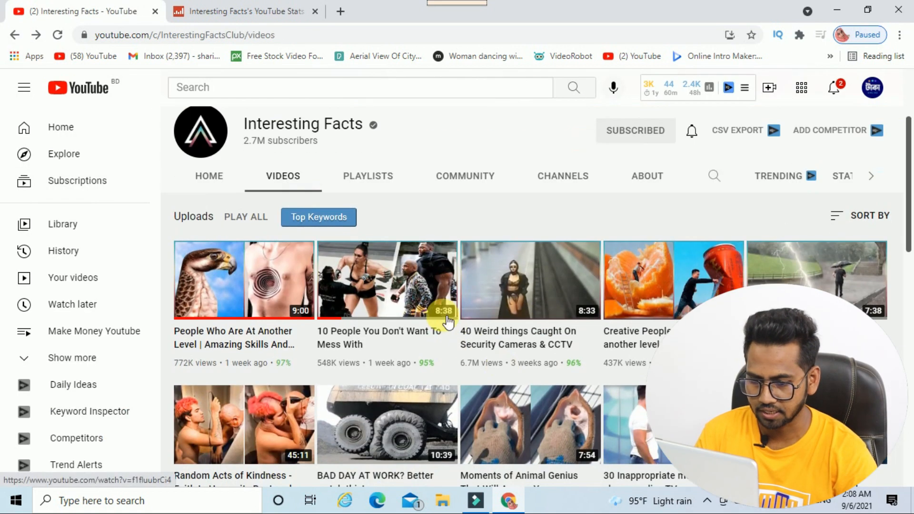
{"action": "scroll", "coordinate": [638, 377], "scroll_direction": "down", "scroll_amount": 8}
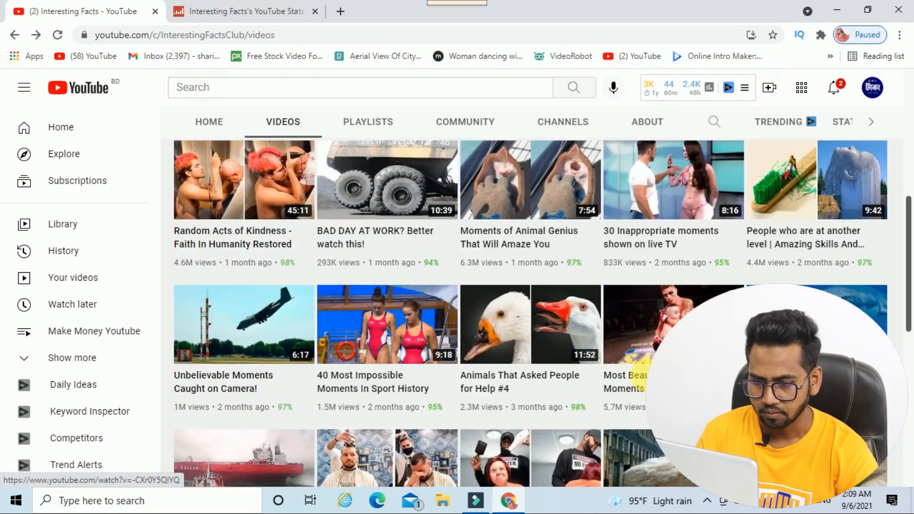
{"action": "scroll", "coordinate": [641, 376], "scroll_direction": "down", "scroll_amount": 4}
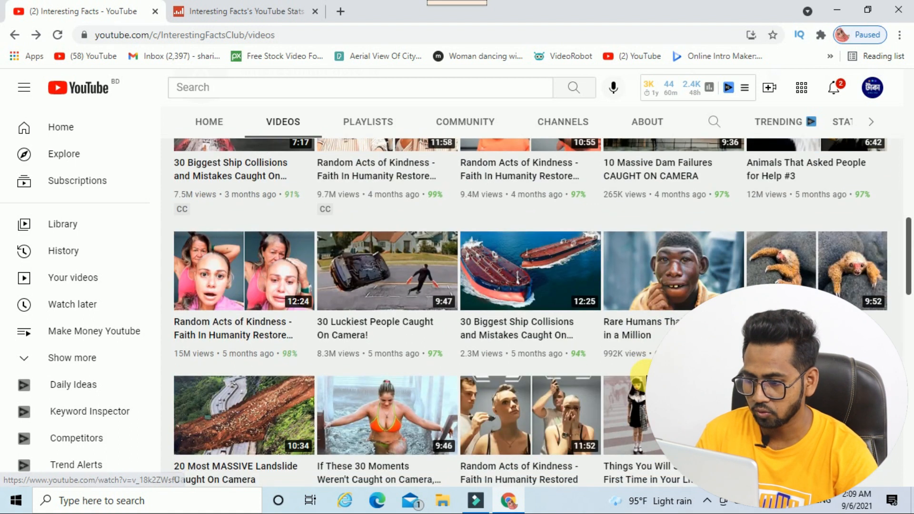
{"action": "scroll", "coordinate": [643, 369], "scroll_direction": "down", "scroll_amount": 7}
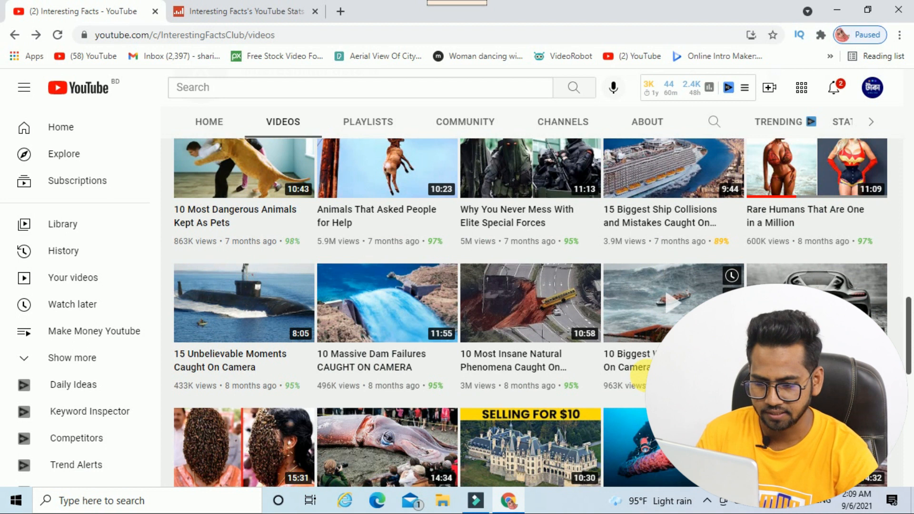
{"action": "scroll", "coordinate": [639, 376], "scroll_direction": "down", "scroll_amount": 4}
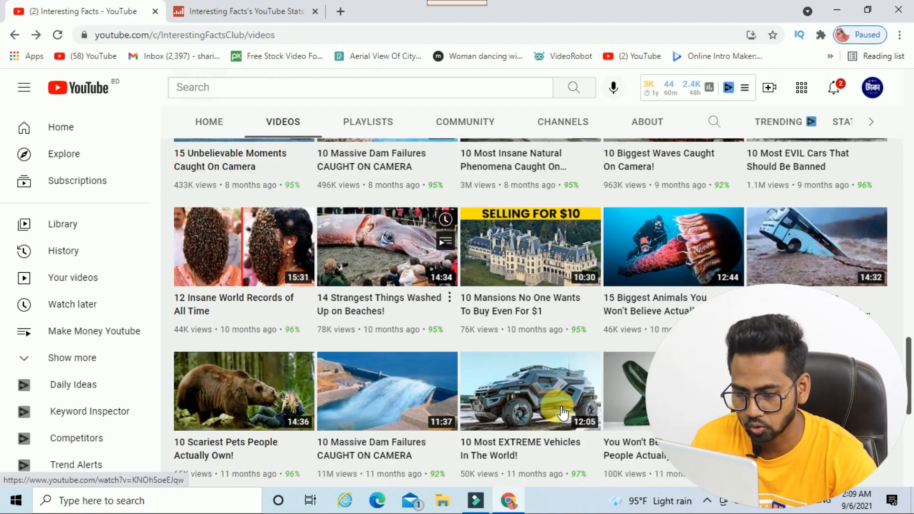
{"action": "scroll", "coordinate": [581, 299], "scroll_direction": "down", "scroll_amount": 5}
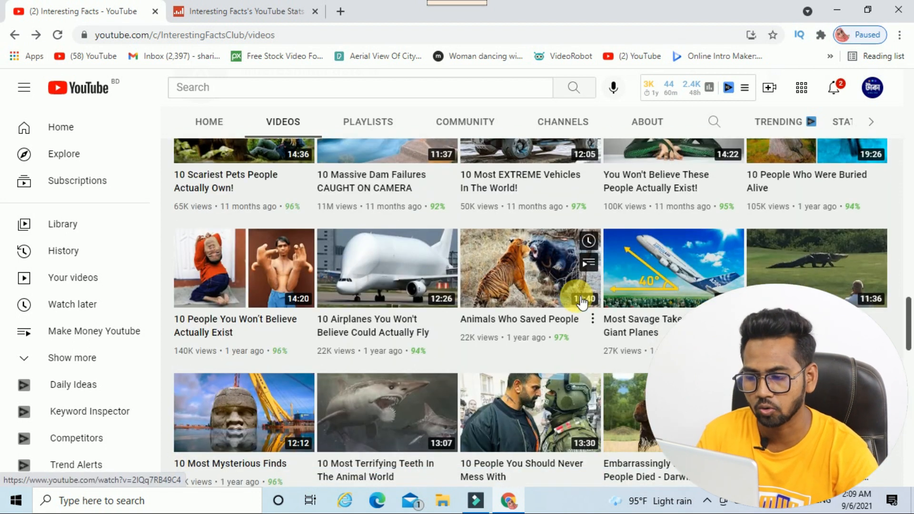
{"action": "scroll", "coordinate": [581, 301], "scroll_direction": "down", "scroll_amount": 4}
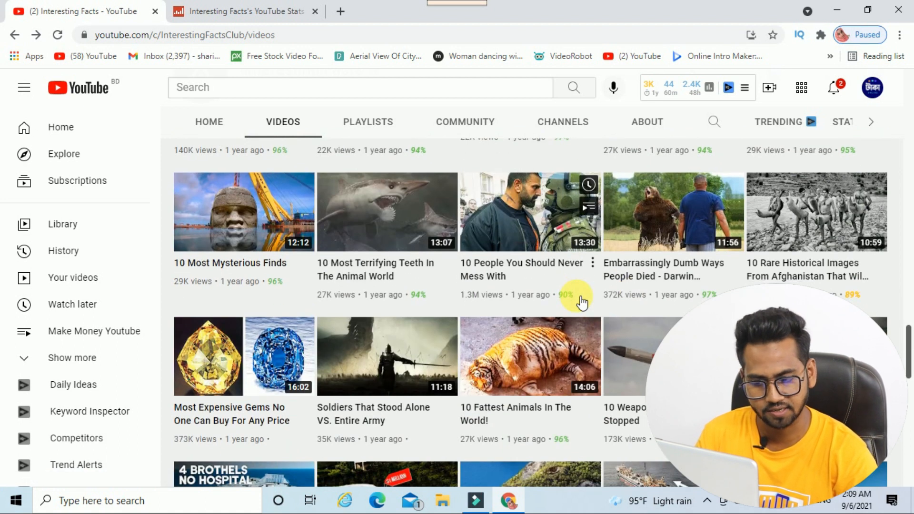
{"action": "scroll", "coordinate": [581, 302], "scroll_direction": "down", "scroll_amount": 5}
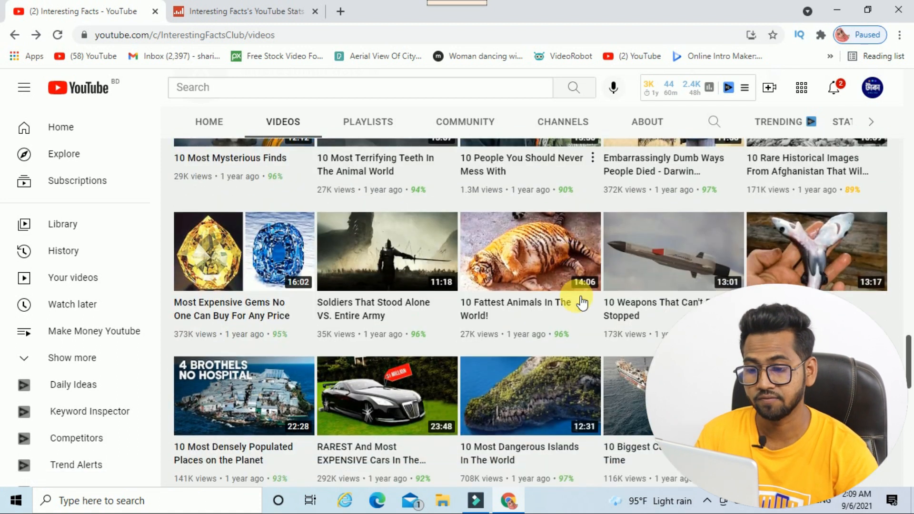
{"action": "scroll", "coordinate": [582, 302], "scroll_direction": "down", "scroll_amount": 3}
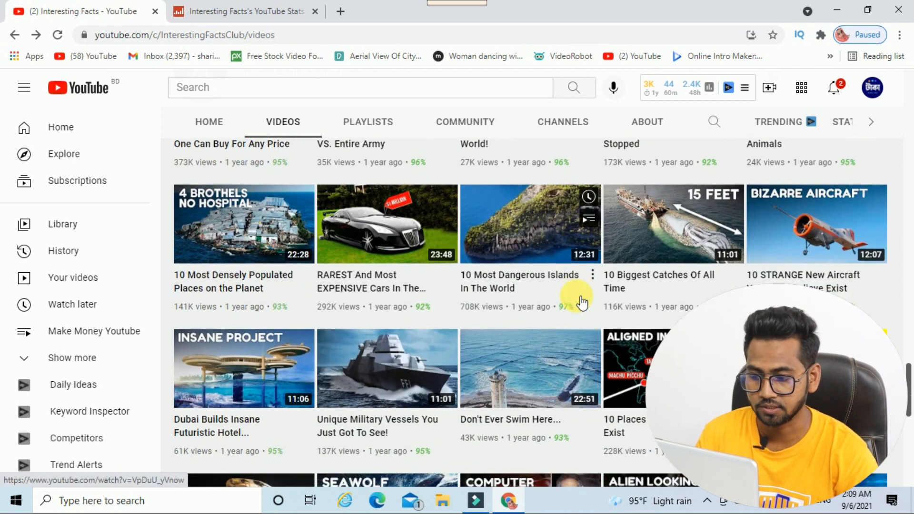
{"action": "scroll", "coordinate": [582, 301], "scroll_direction": "down", "scroll_amount": 3}
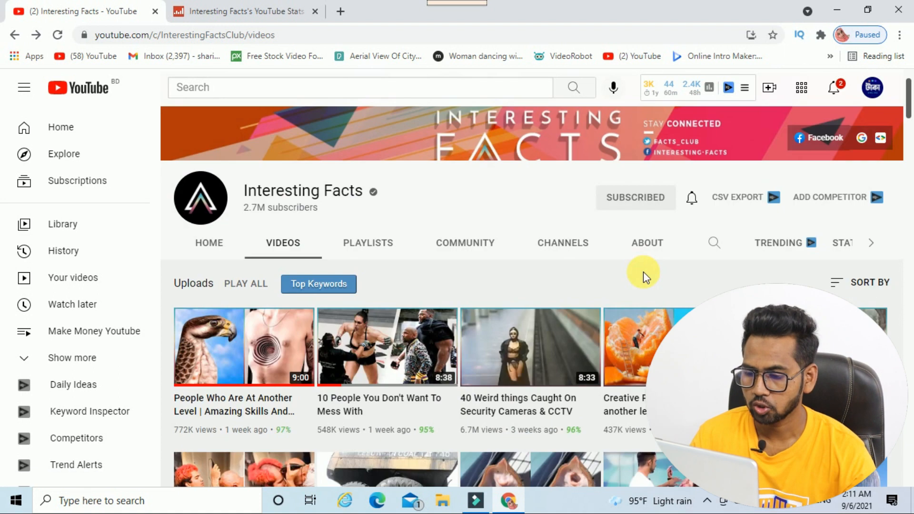
Review the titles, thumbnails and view counts of the channel's most recent uploads, from one week to about three months old
{"action": "scroll", "coordinate": [645, 272], "scroll_direction": "down", "scroll_amount": 3}
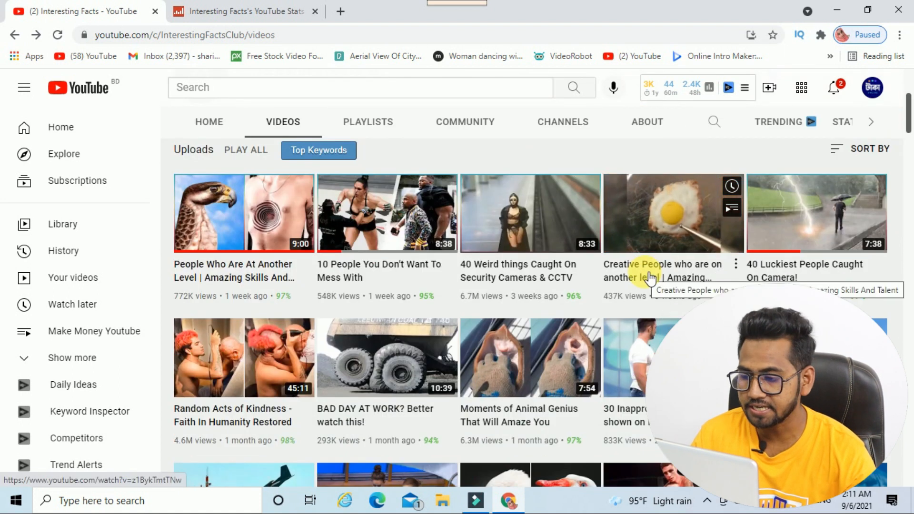
{"action": "scroll", "coordinate": [425, 369], "scroll_direction": "down", "scroll_amount": 3}
{"action": "scroll", "coordinate": [424, 369], "scroll_direction": "up", "scroll_amount": 6}
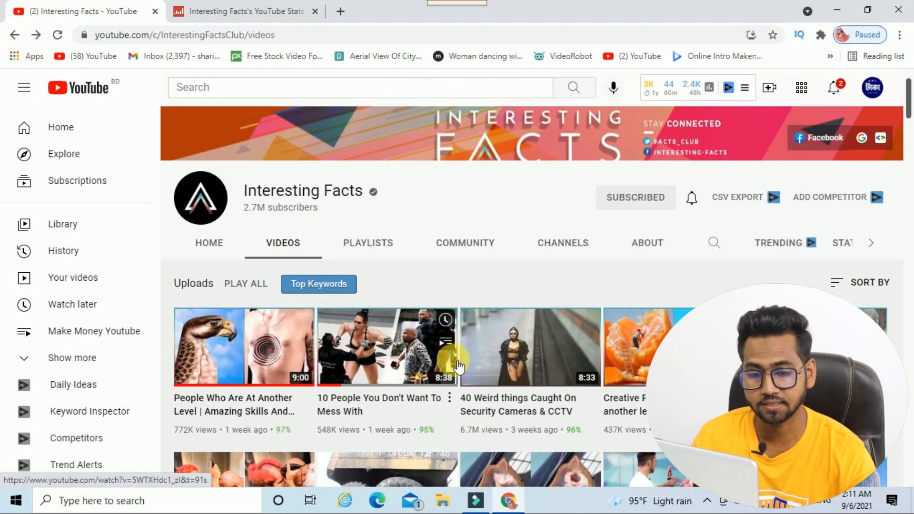
{"action": "scroll", "coordinate": [450, 365], "scroll_direction": "down", "scroll_amount": 3}
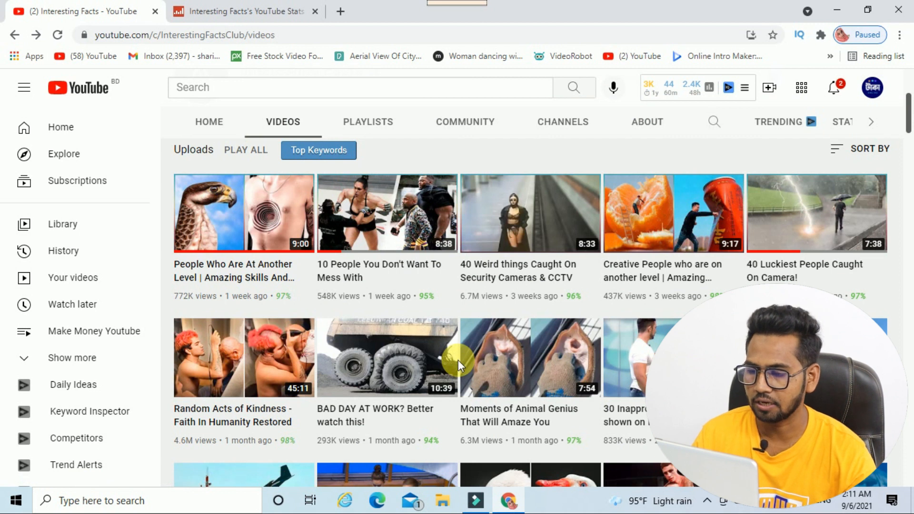
{"action": "scroll", "coordinate": [458, 360], "scroll_direction": "down", "scroll_amount": 3}
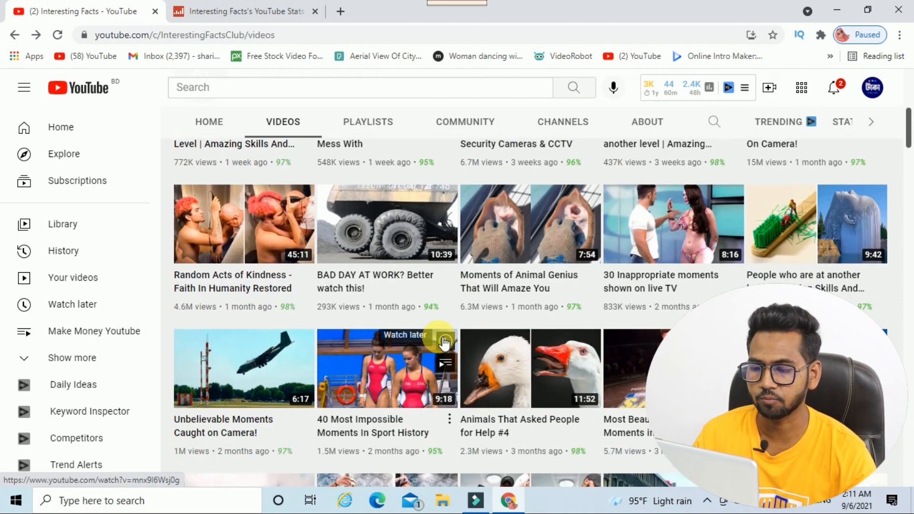
{"action": "scroll", "coordinate": [444, 341], "scroll_direction": "down", "scroll_amount": 1}
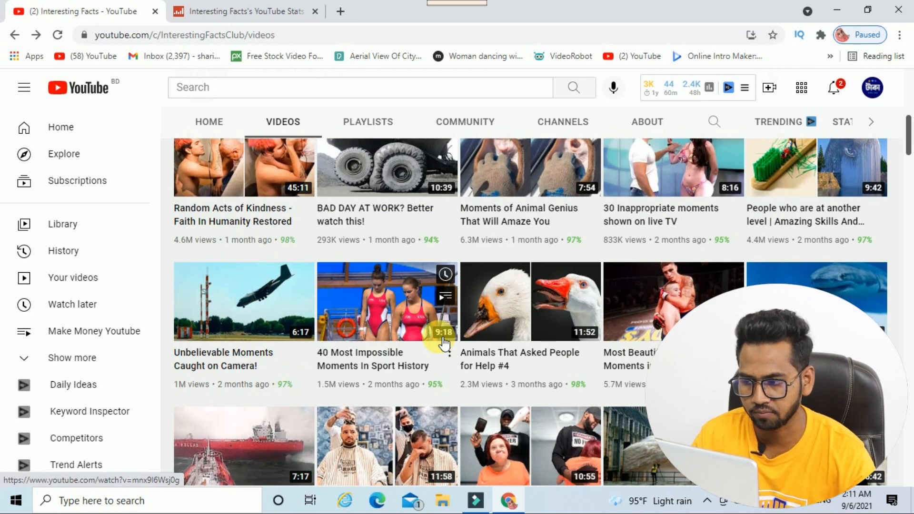
{"action": "scroll", "coordinate": [444, 342], "scroll_direction": "up", "scroll_amount": 3}
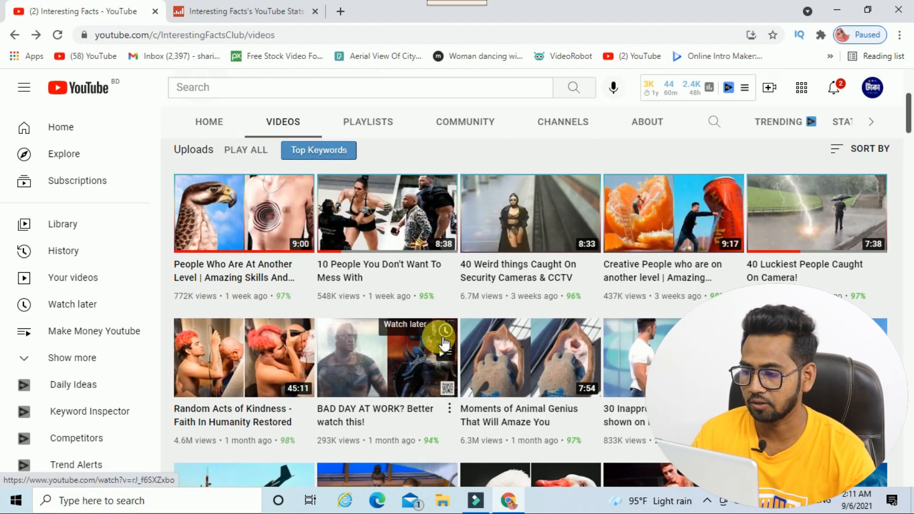
{"action": "scroll", "coordinate": [287, 307], "scroll_direction": "up", "scroll_amount": 1}
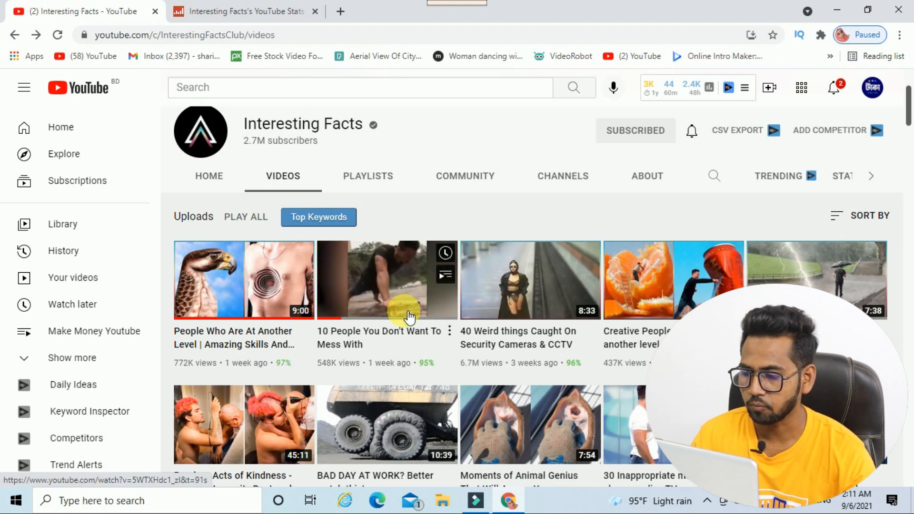
{"action": "scroll", "coordinate": [409, 315], "scroll_direction": "down", "scroll_amount": 1}
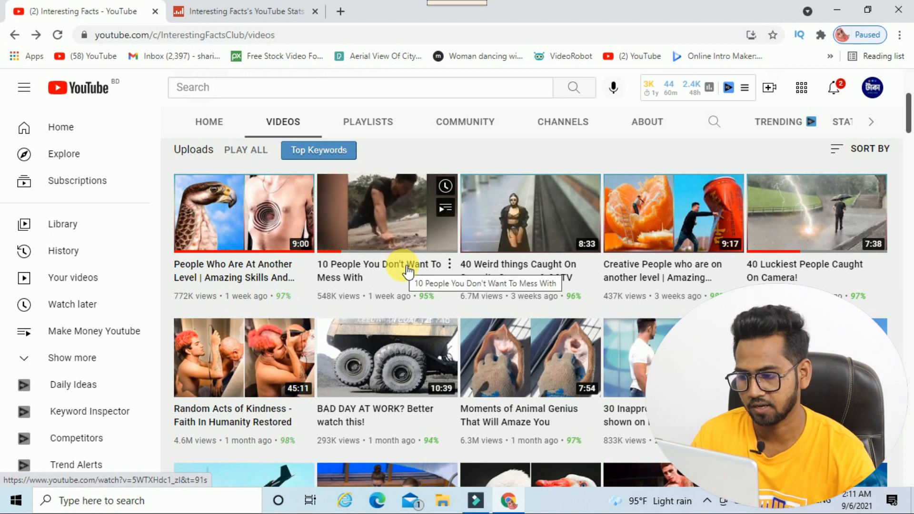
{"action": "scroll", "coordinate": [407, 272], "scroll_direction": "down", "scroll_amount": 2}
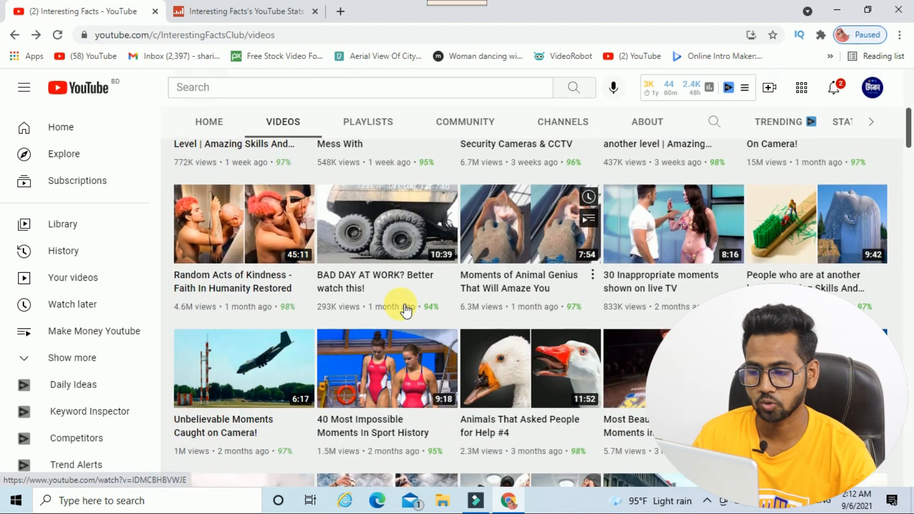
{"action": "mouse_move", "coordinate": [402, 316]}
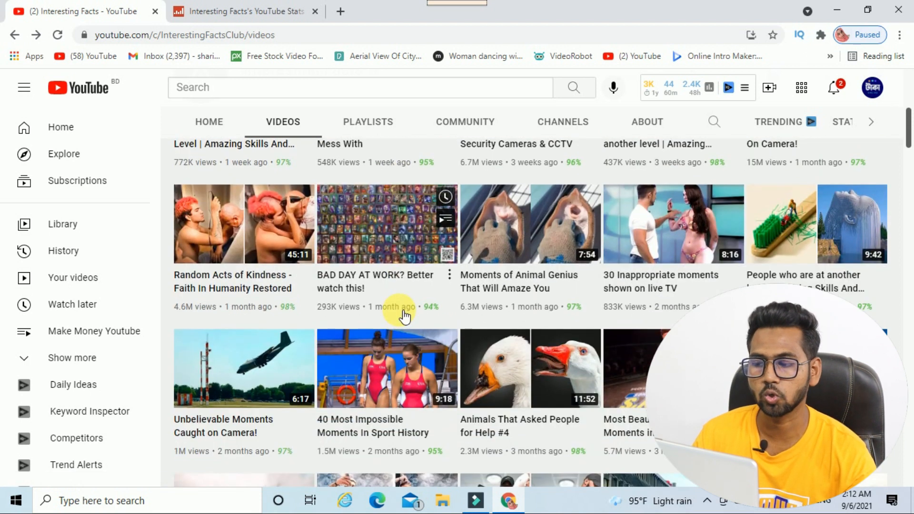
{"action": "scroll", "coordinate": [545, 205], "scroll_direction": "up", "scroll_amount": 3}
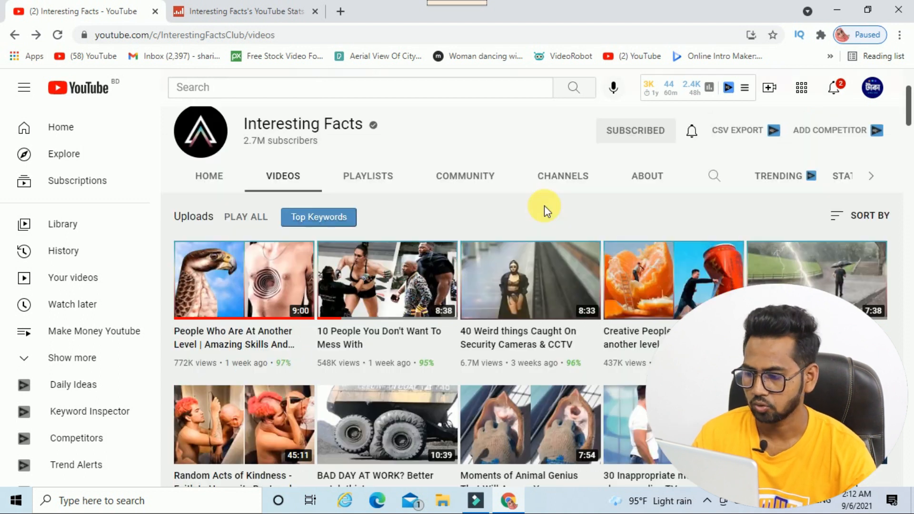
Preview "People Who Are At Another Level" and "10 People You Don't Want To Mess With" in the uploads list, and look through older videos
{"action": "scroll", "coordinate": [356, 353], "scroll_direction": "down", "scroll_amount": 1}
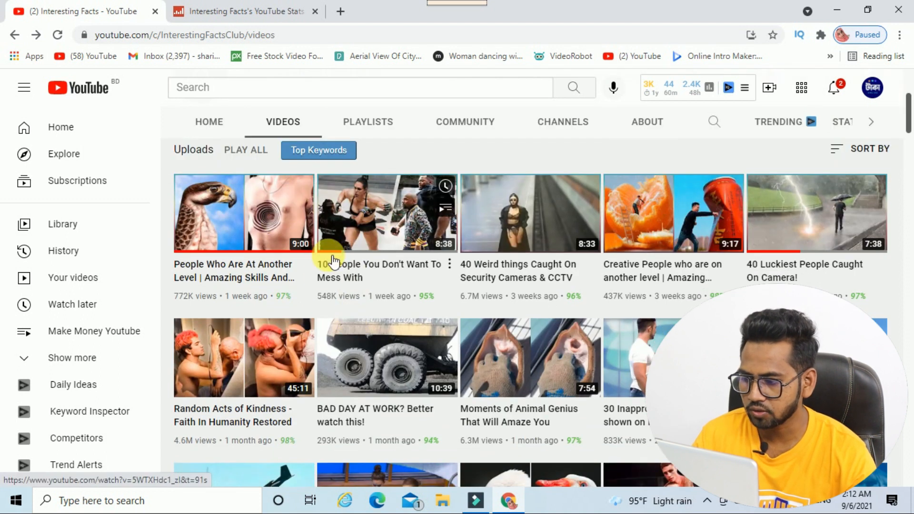
{"action": "mouse_move", "coordinate": [275, 210]}
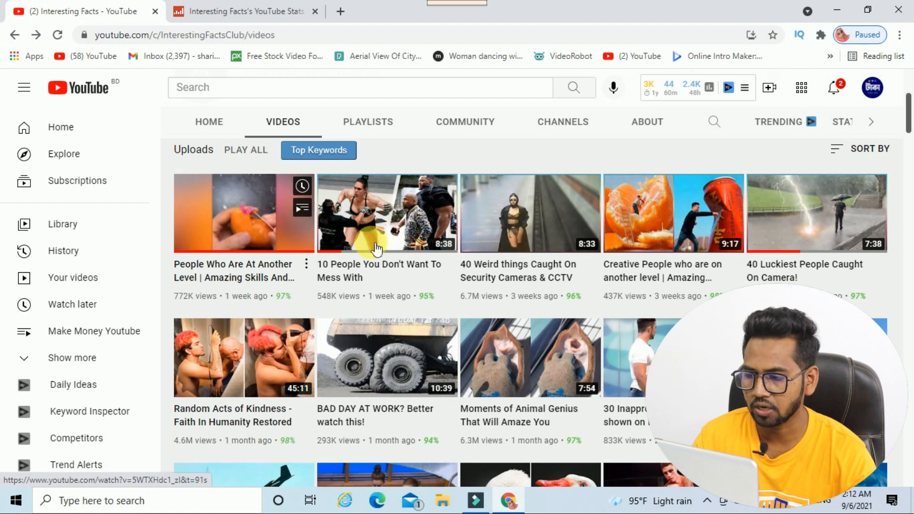
{"action": "mouse_move", "coordinate": [388, 221]}
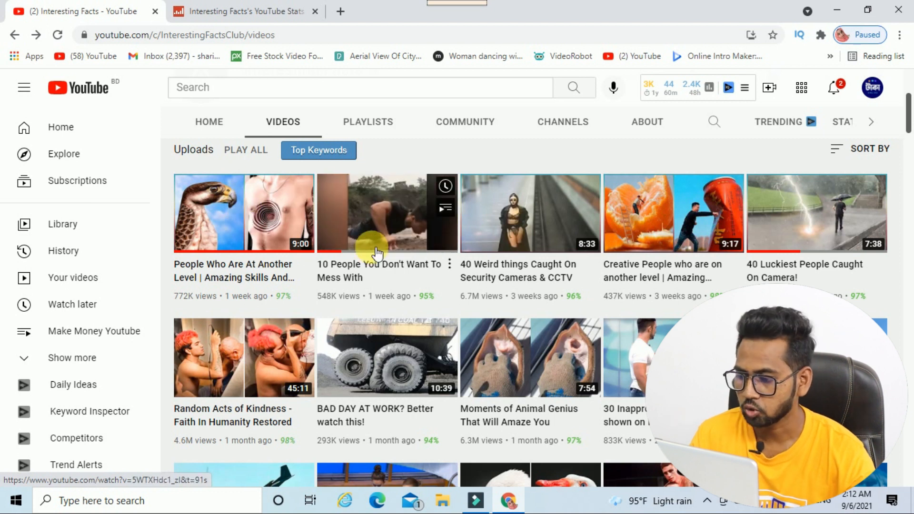
{"action": "mouse_move", "coordinate": [280, 226]}
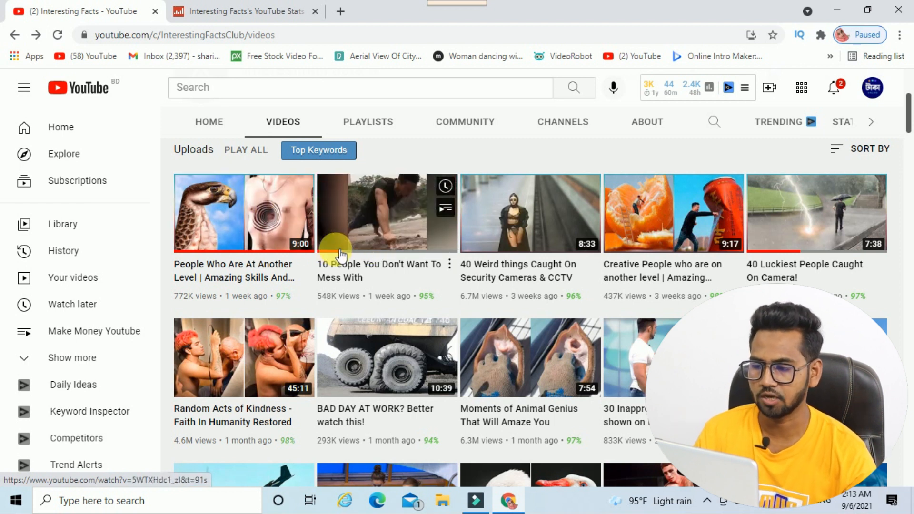
{"action": "mouse_move", "coordinate": [408, 361]}
{"action": "scroll", "coordinate": [409, 360], "scroll_direction": "down", "scroll_amount": 10}
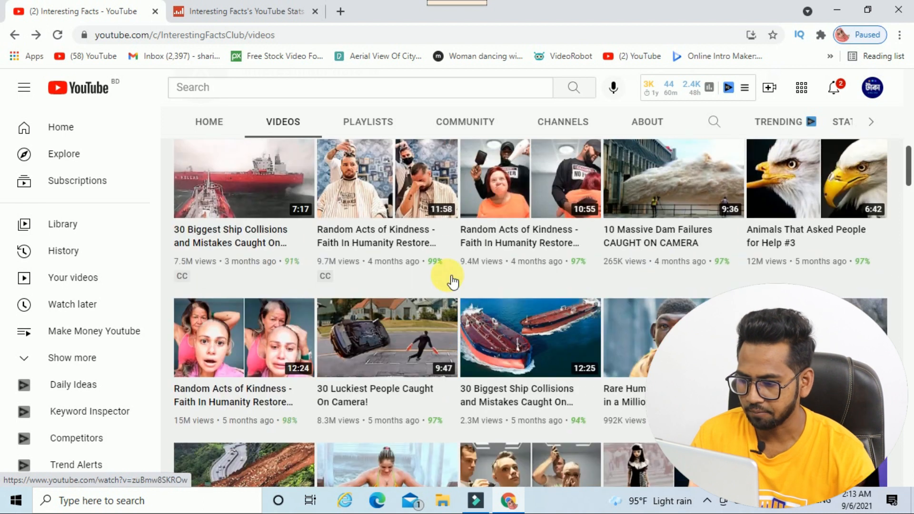
{"action": "scroll", "coordinate": [452, 282], "scroll_direction": "down", "scroll_amount": 4}
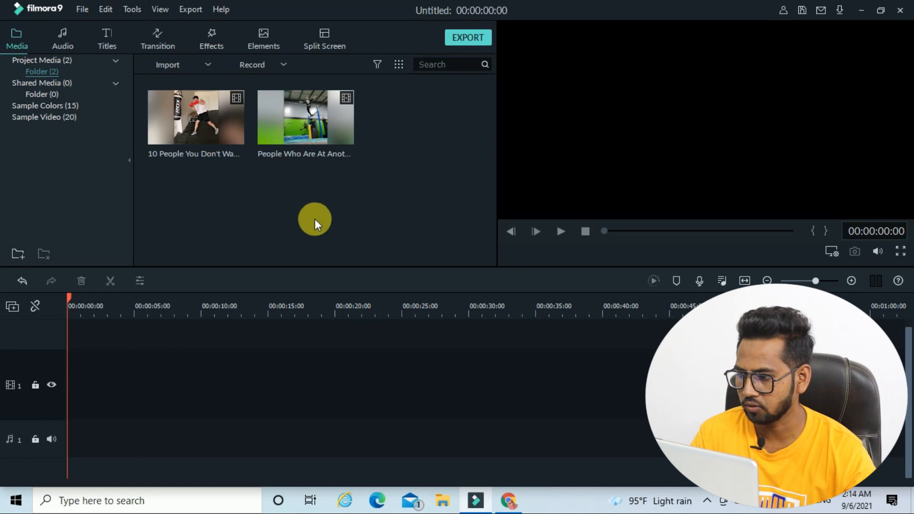
Place "10 People You Don't Want To Mess With" and "People Who Are At Another Level" consecutively on video track 1, keeping the project settings
{"action": "left_click_drag", "start_coordinate": [230, 138], "coordinate": [228, 399]}
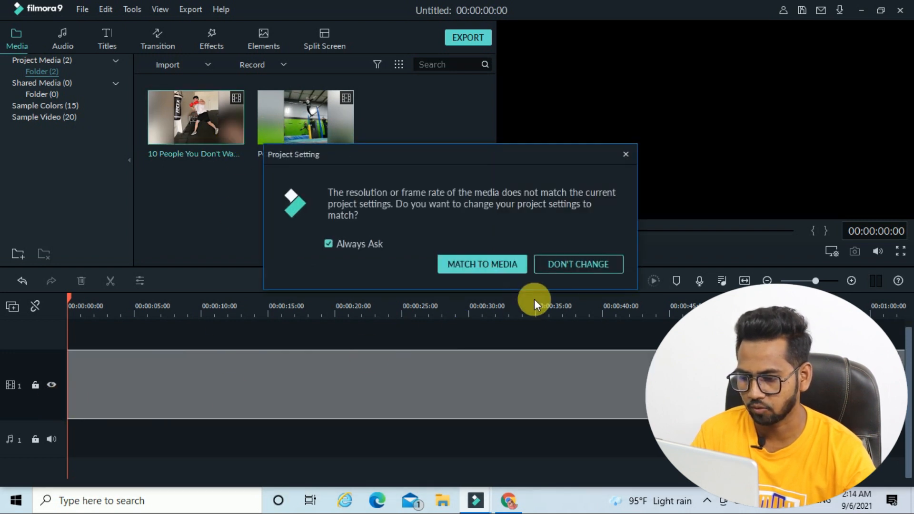
{"action": "left_click", "coordinate": [578, 267]}
{"action": "left_click_drag", "start_coordinate": [403, 237], "coordinate": [385, 397]}
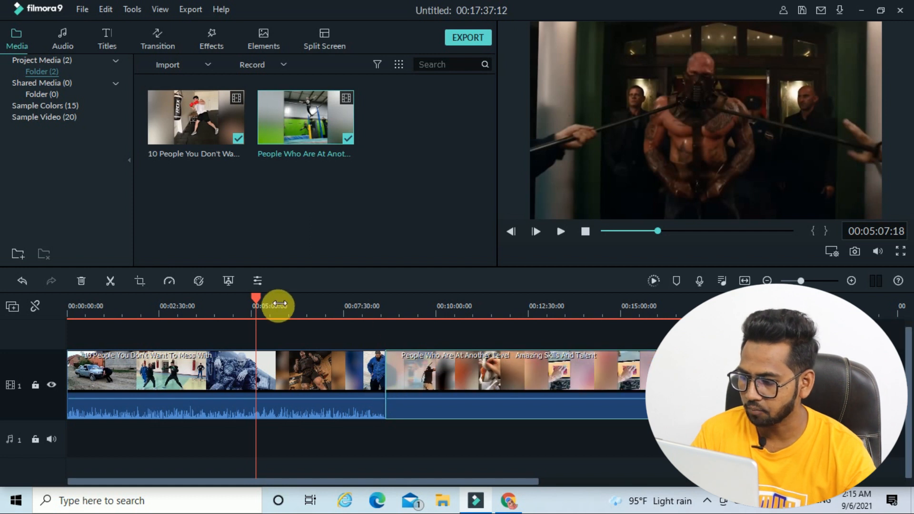
{"action": "left_click", "coordinate": [206, 308]}
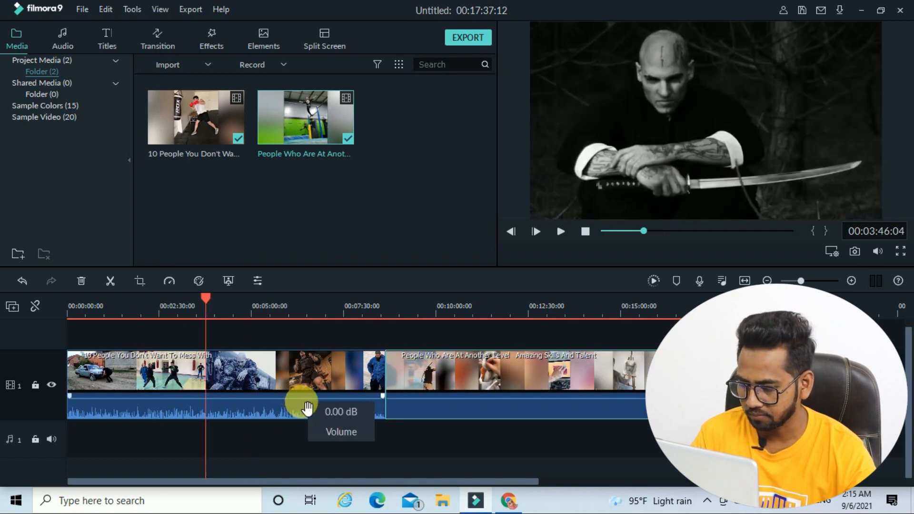
Silence both clips on the timeline, and detach and delete the audio of "People Who Are At Another Level"
{"action": "left_click_drag", "start_coordinate": [307, 407], "coordinate": [302, 423]}
{"action": "left_click_drag", "start_coordinate": [457, 409], "coordinate": [465, 431]}
{"action": "right_click", "coordinate": [454, 378]}
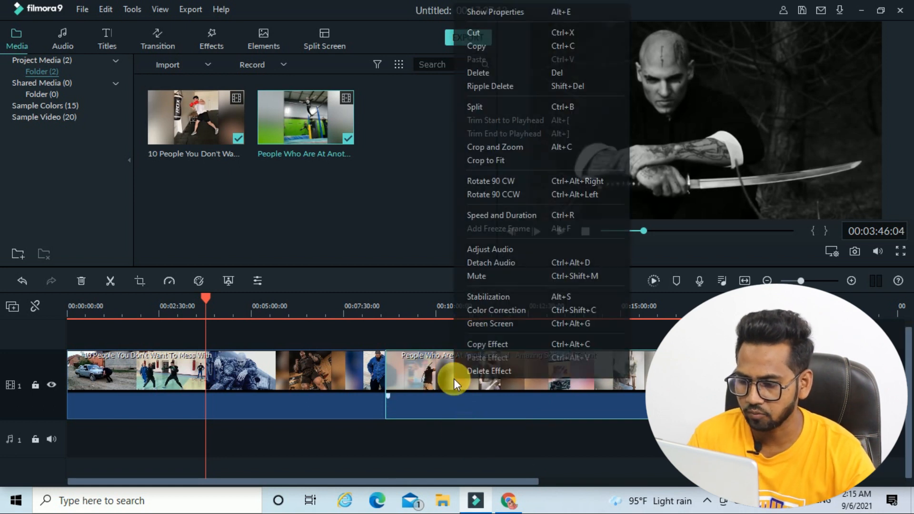
{"action": "left_click", "coordinate": [492, 263]}
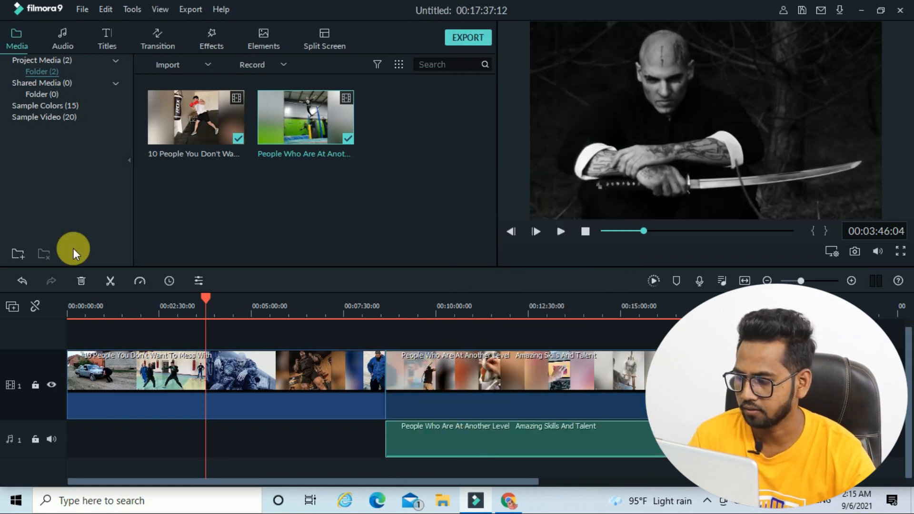
{"action": "key", "text": "Delete"}
Split "10 People You Don't Want To Mess With" at about 0:50 and 1:46, and delete the section between the cuts
{"action": "left_click_drag", "start_coordinate": [206, 299], "coordinate": [93, 310]}
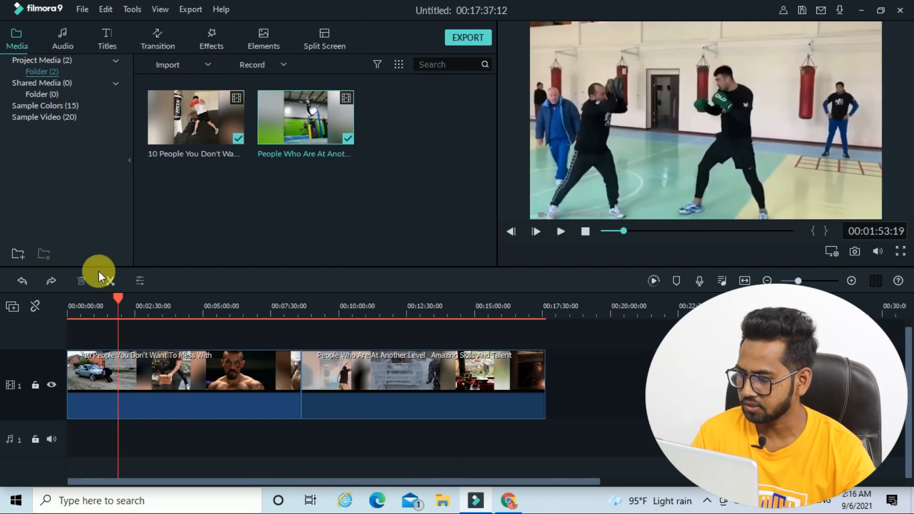
{"action": "left_click_drag", "start_coordinate": [118, 302], "coordinate": [89, 307]}
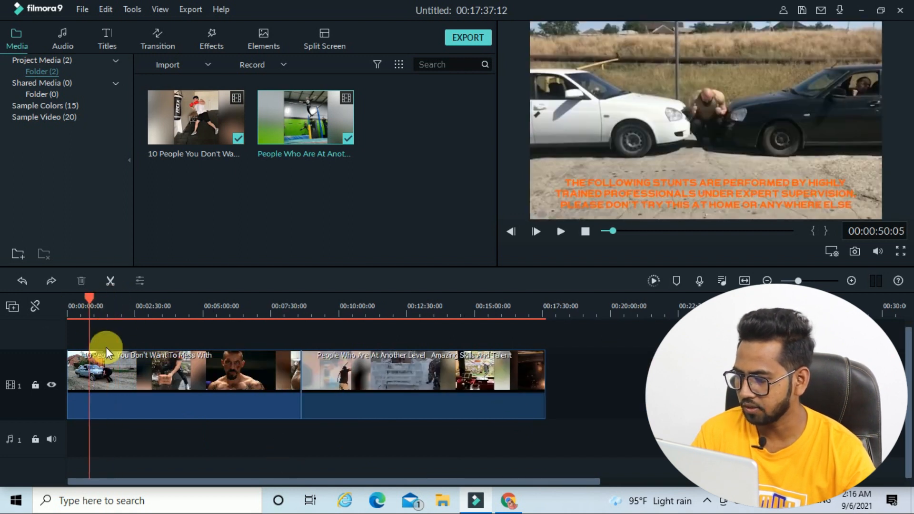
{"action": "left_click", "coordinate": [119, 383]}
{"action": "left_click", "coordinate": [110, 281]}
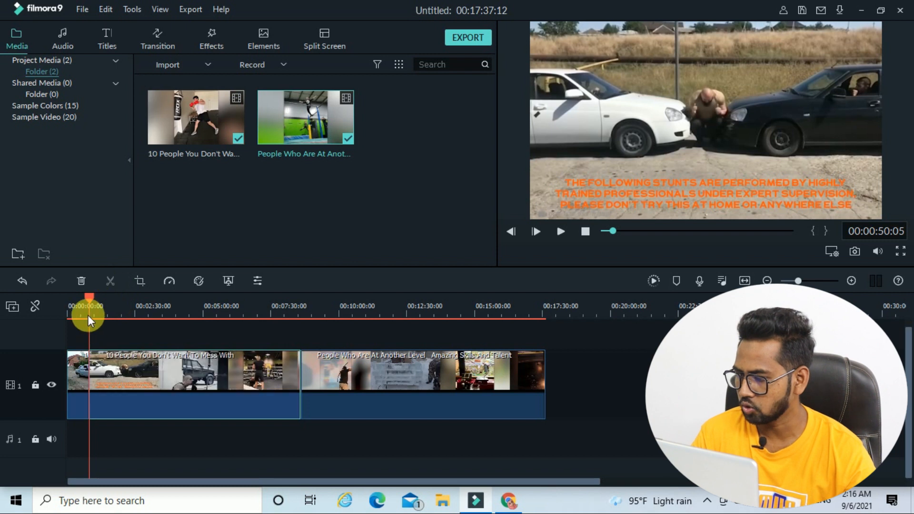
{"action": "left_click", "coordinate": [115, 313]}
{"action": "left_click", "coordinate": [112, 282]}
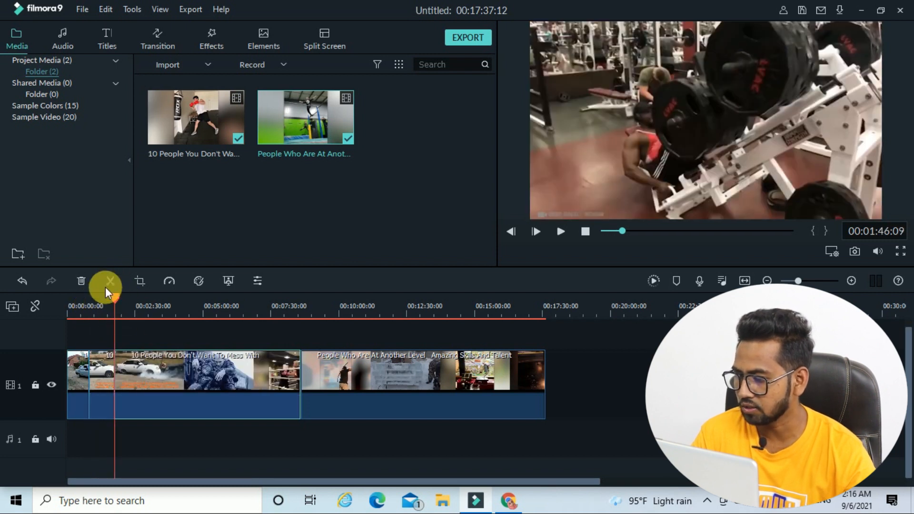
{"action": "left_click", "coordinate": [81, 281]}
Split the rest of "10 People You Don't Want To Mess With" at about 3:10 and 4:34, and delete the section between
{"action": "left_click", "coordinate": [153, 314]}
{"action": "left_click", "coordinate": [178, 376]}
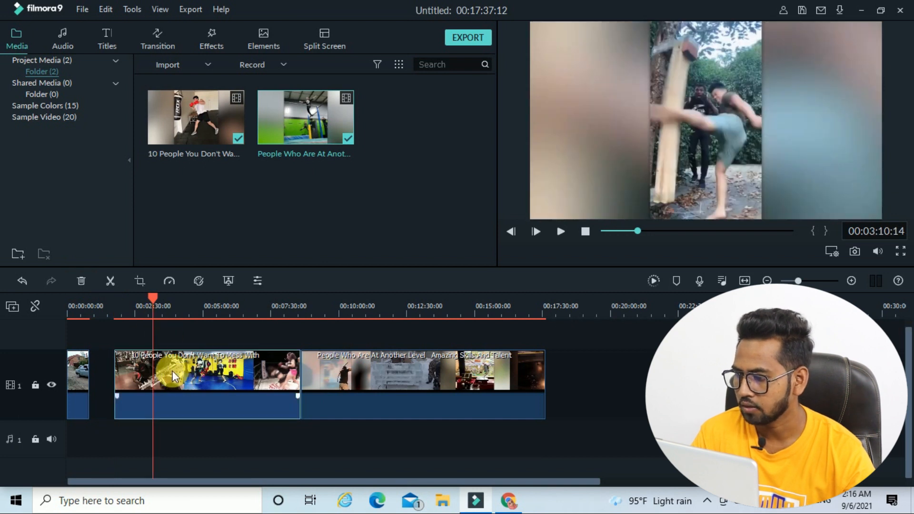
{"action": "left_click", "coordinate": [110, 281]}
{"action": "left_click_drag", "start_coordinate": [158, 303], "coordinate": [191, 306]}
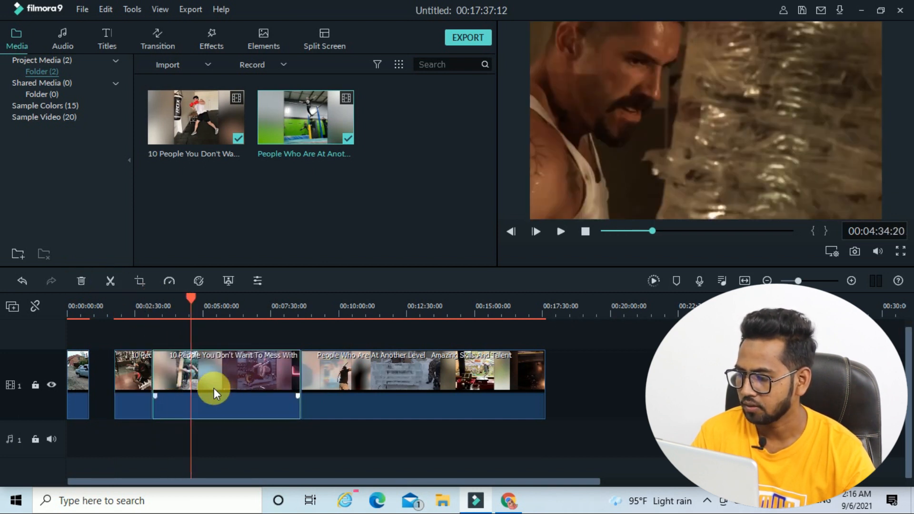
{"action": "left_click", "coordinate": [111, 280]}
{"action": "left_click", "coordinate": [82, 281]}
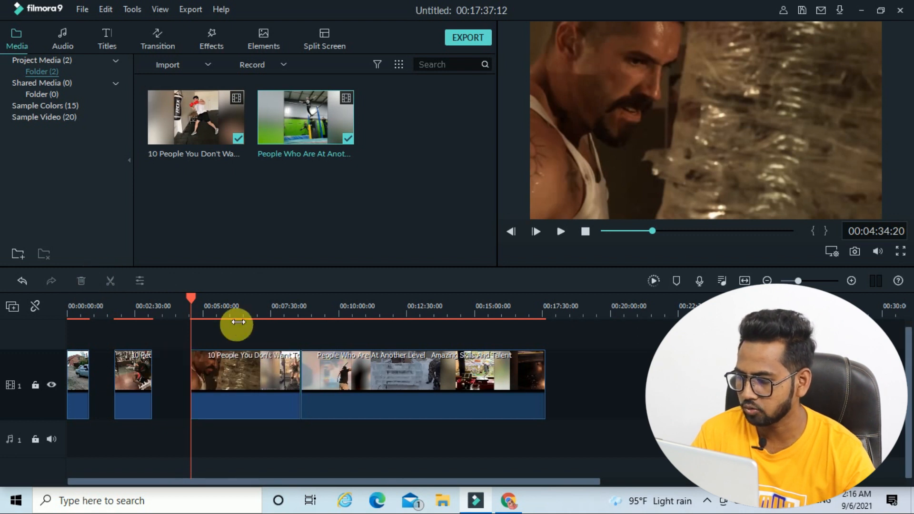
Split the first video's last segment at about 6:41, delete the part before the cut, and move the remainder earlier into the gap
{"action": "left_click", "coordinate": [249, 317]}
{"action": "left_click", "coordinate": [260, 412]}
{"action": "left_click", "coordinate": [110, 280]}
{"action": "left_click", "coordinate": [224, 374]}
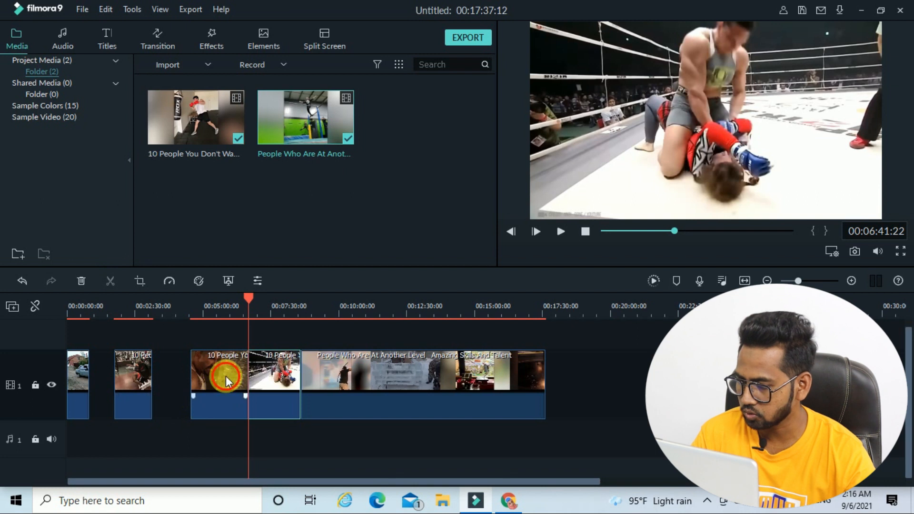
{"action": "left_click", "coordinate": [81, 281]}
{"action": "left_click_drag", "start_coordinate": [254, 381], "coordinate": [217, 381]}
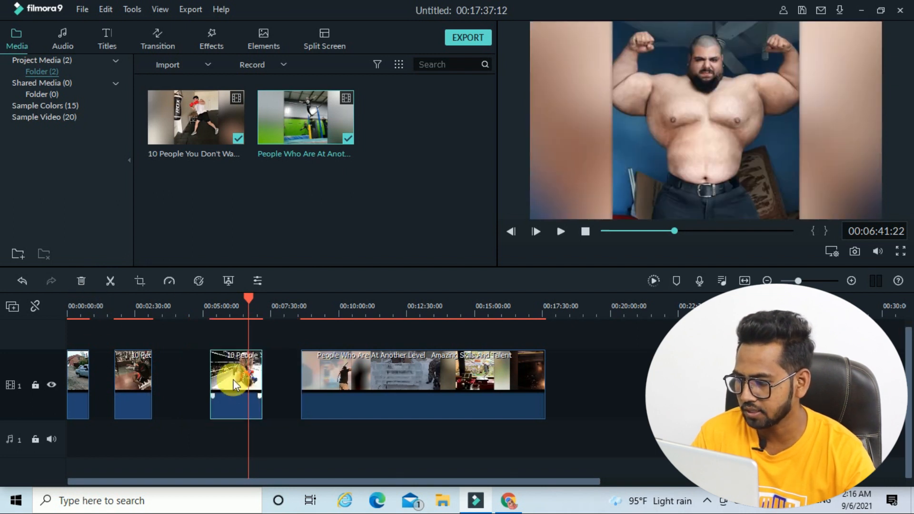
Split "People Who Are At Another Level" at about 9:33 on the timeline and delete its opening part
{"action": "left_click_drag", "start_coordinate": [284, 309], "coordinate": [326, 310]}
{"action": "left_click", "coordinate": [357, 394]}
{"action": "left_click", "coordinate": [109, 281]}
{"action": "left_click", "coordinate": [316, 381]}
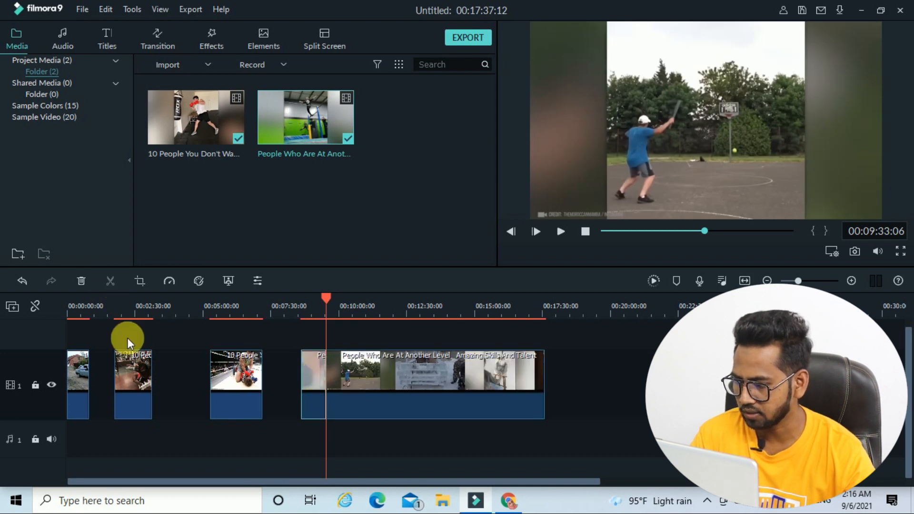
{"action": "left_click", "coordinate": [81, 281]}
Cut the remaining "People Who Are At Another Level" clip again up to about 12:01 and delete the section between the two cuts
{"action": "left_click", "coordinate": [361, 317]}
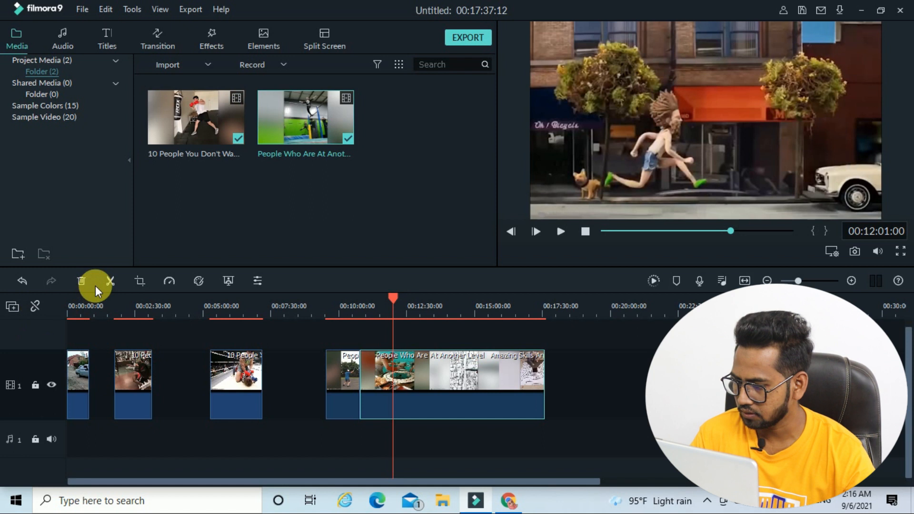
{"action": "left_click", "coordinate": [110, 281]}
{"action": "left_click", "coordinate": [382, 382]}
{"action": "left_click", "coordinate": [82, 282]}
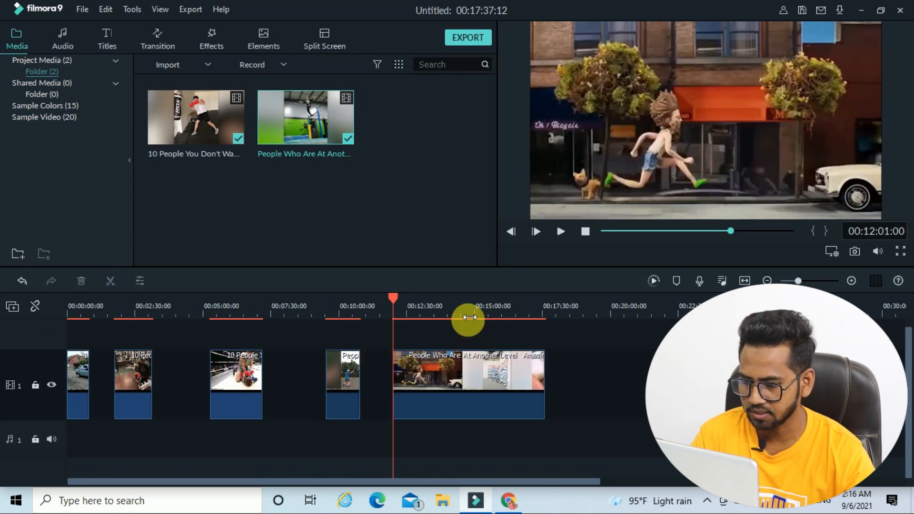
Split the final "People Who Are At Another Level" segment at about 14:33 and 15:54, and delete the section between
{"action": "left_click_drag", "start_coordinate": [469, 318], "coordinate": [463, 317]}
{"action": "left_click", "coordinate": [474, 387]}
{"action": "left_click", "coordinate": [113, 282]}
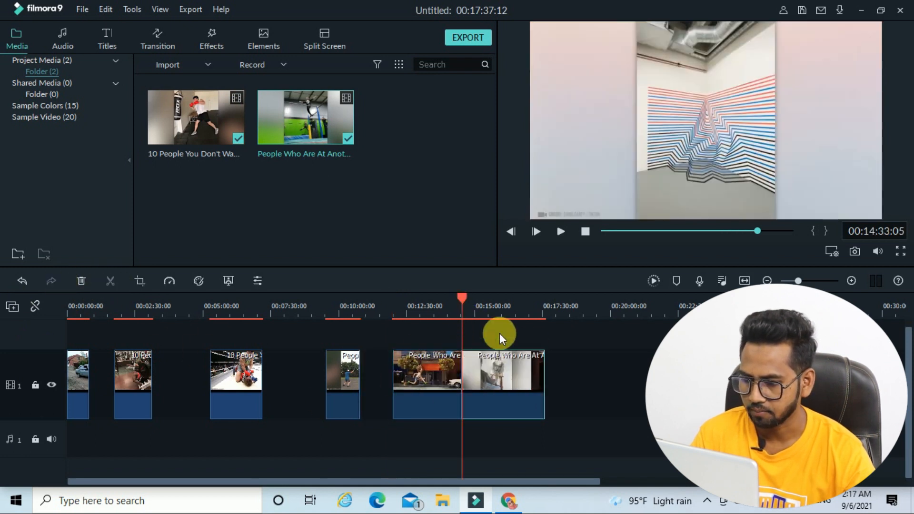
{"action": "left_click", "coordinate": [498, 318]}
{"action": "left_click", "coordinate": [518, 379]}
{"action": "left_click", "coordinate": [110, 281]}
{"action": "left_click", "coordinate": [465, 404]}
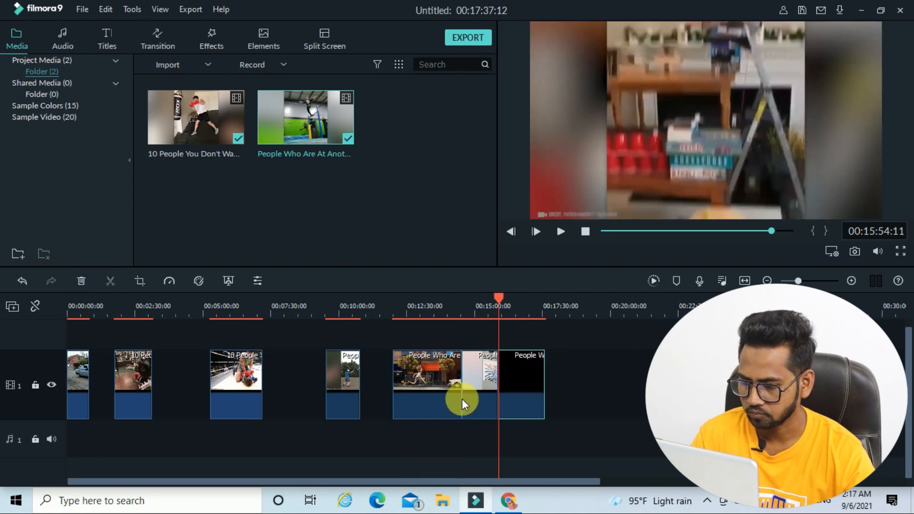
{"action": "left_click", "coordinate": [83, 281]}
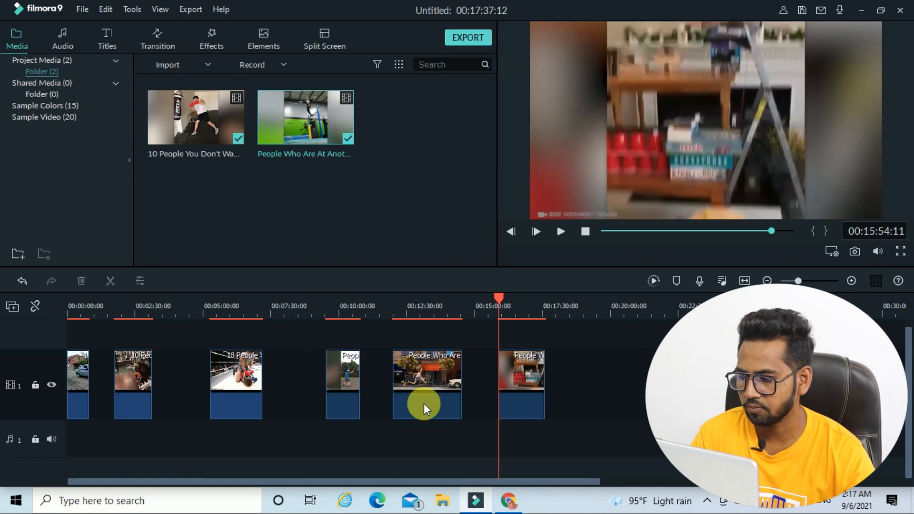
Rearrange the remaining segments into a mixed order, close all gaps between them, and return the playhead to the timeline's start
{"action": "left_click_drag", "start_coordinate": [419, 375], "coordinate": [287, 423]}
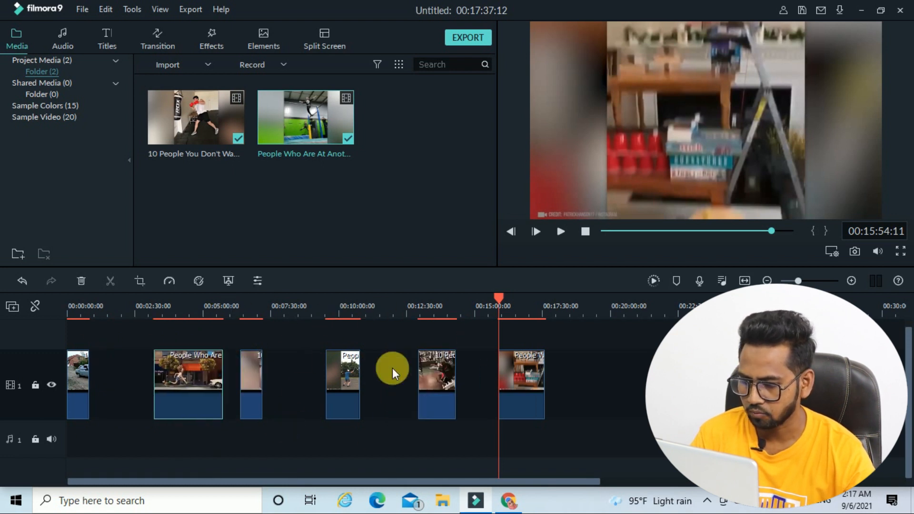
{"action": "left_click_drag", "start_coordinate": [246, 384], "coordinate": [104, 374]}
{"action": "left_click_drag", "start_coordinate": [252, 384], "coordinate": [174, 394]}
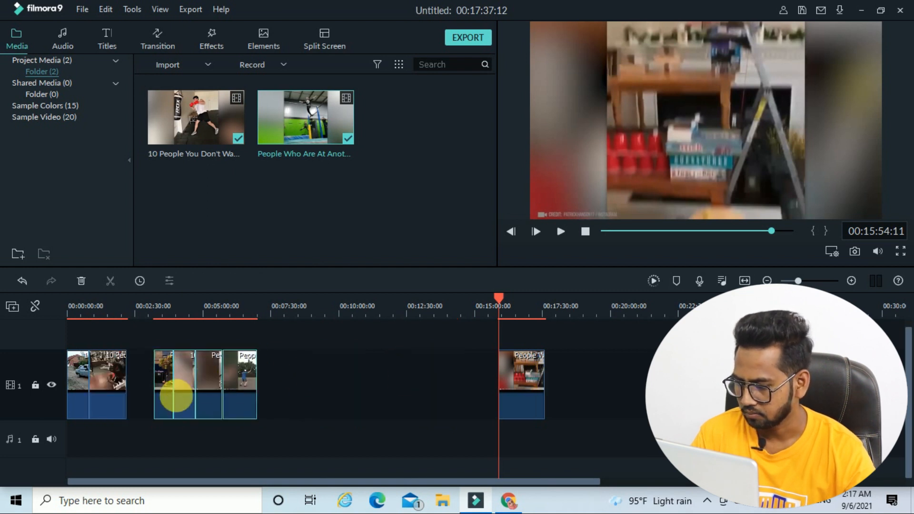
{"action": "left_click_drag", "start_coordinate": [241, 373], "coordinate": [357, 408]}
{"action": "left_click_drag", "start_coordinate": [531, 385], "coordinate": [157, 376]}
{"action": "left_click_drag", "start_coordinate": [328, 405], "coordinate": [219, 410]}
{"action": "left_click_drag", "start_coordinate": [499, 301], "coordinate": [60, 334]}
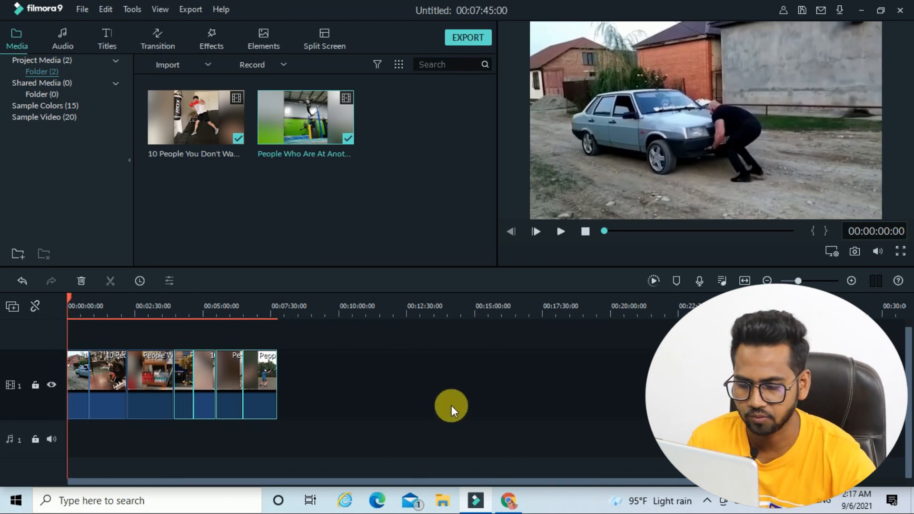
{"action": "left_click", "coordinate": [358, 379]}
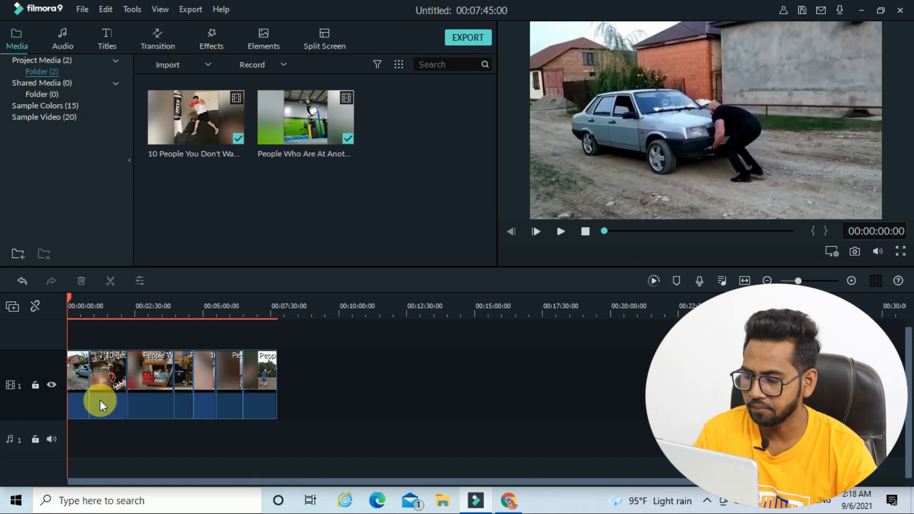
Switch to Chrome and open the Audio library in the channel's YouTube Studio
{"action": "left_click", "coordinate": [510, 501]}
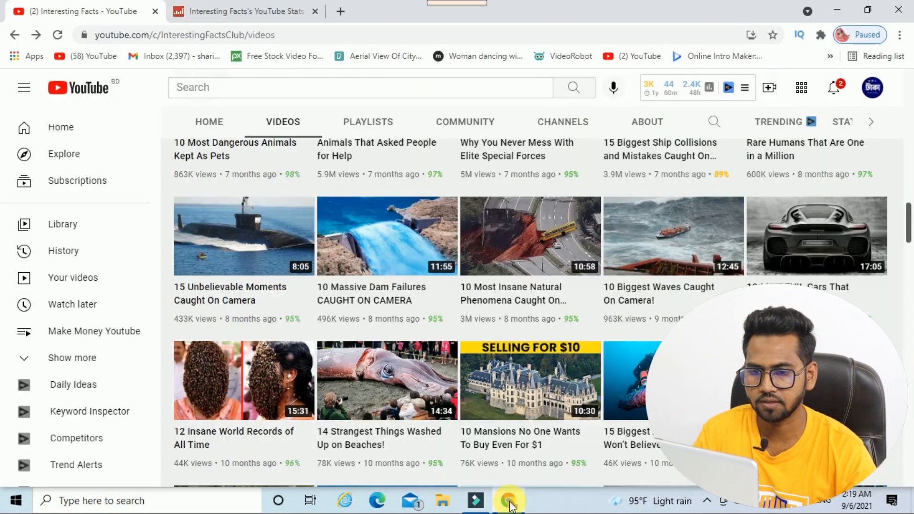
{"action": "left_click", "coordinate": [877, 88]}
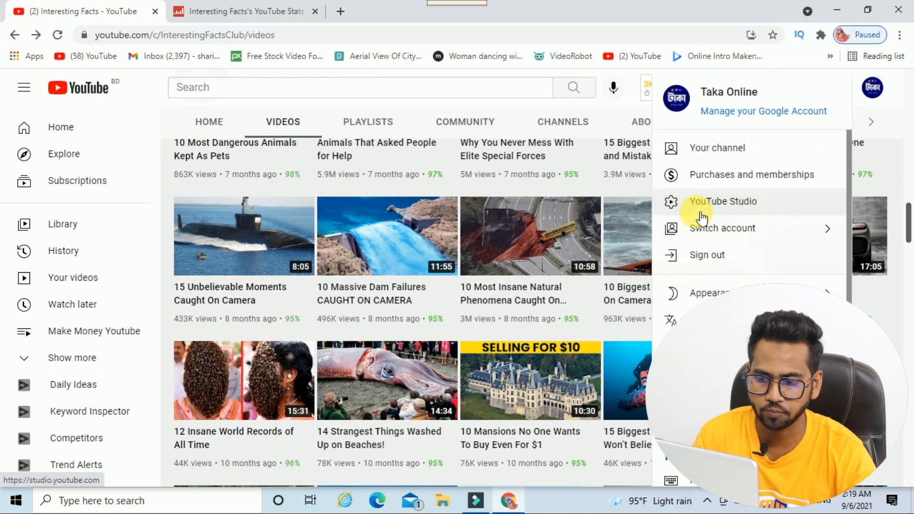
{"action": "left_click", "coordinate": [736, 206]}
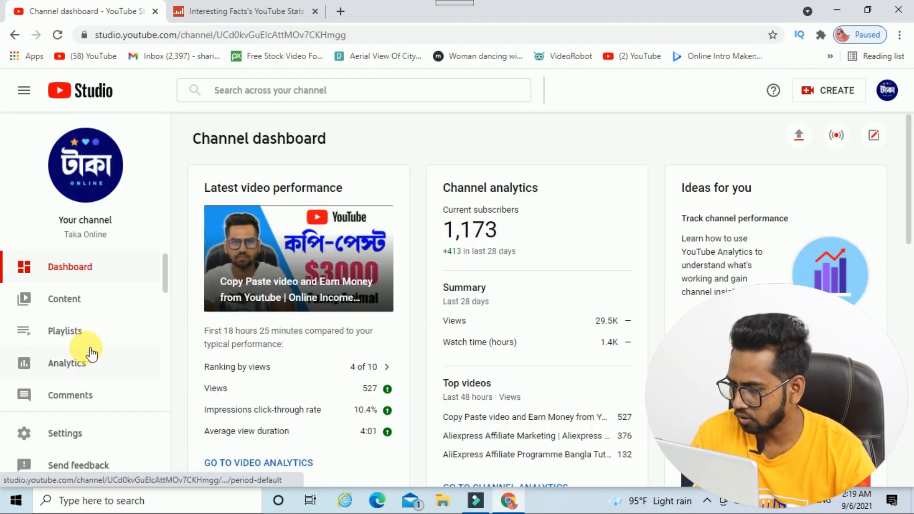
{"action": "scroll", "coordinate": [95, 348], "scroll_direction": "down", "scroll_amount": 3}
{"action": "scroll", "coordinate": [92, 325], "scroll_direction": "down", "scroll_amount": 2}
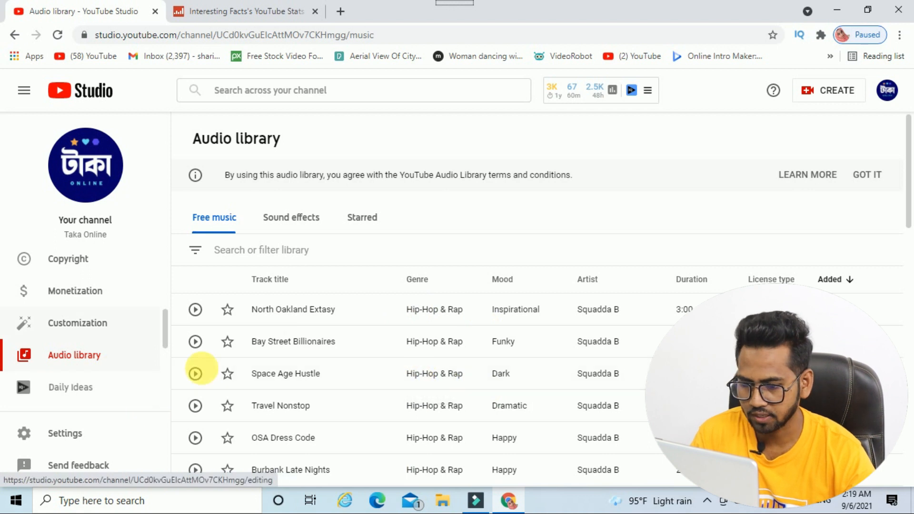
Download the free music track "Travel Nonstop" from the Audio library
{"action": "scroll", "coordinate": [476, 362], "scroll_direction": "down", "scroll_amount": 1}
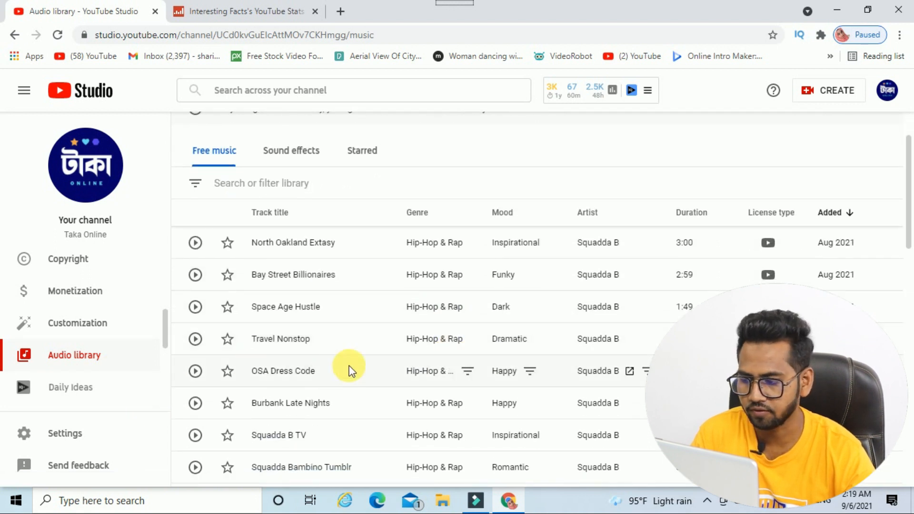
{"action": "scroll", "coordinate": [350, 370], "scroll_direction": "down", "scroll_amount": 1}
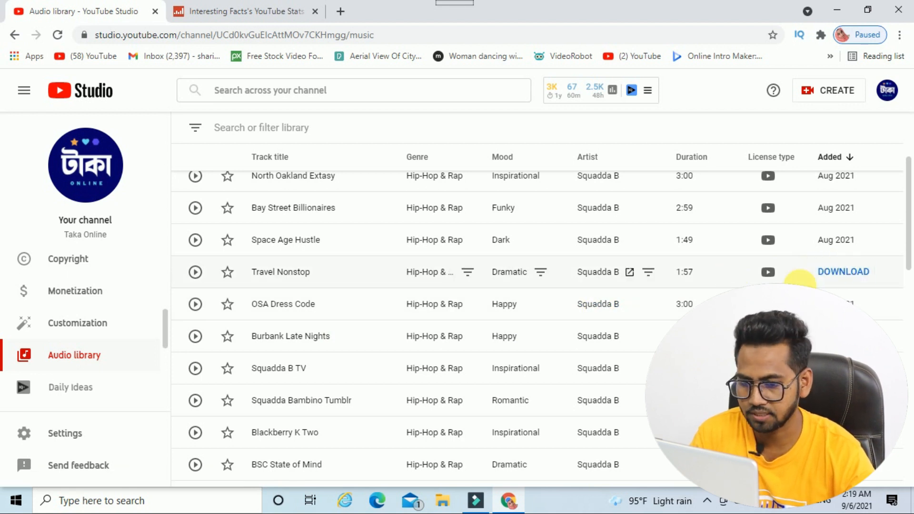
{"action": "left_click", "coordinate": [805, 278]}
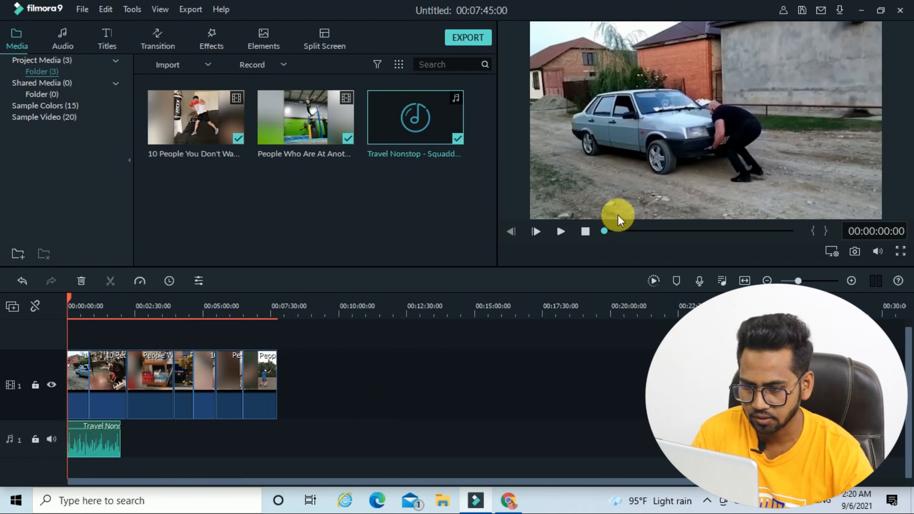
Play the opening of the compilation with its background music and return the playhead to the start
{"action": "left_click", "coordinate": [562, 230]}
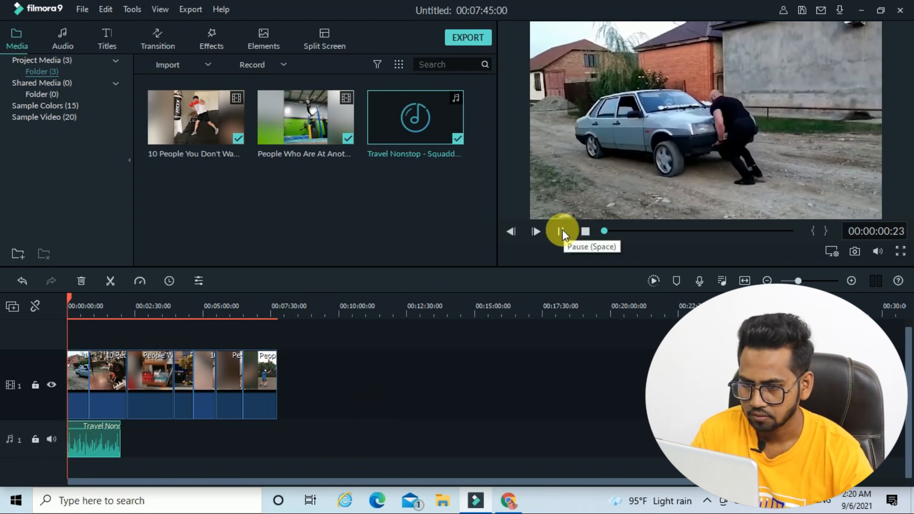
{"action": "left_click", "coordinate": [562, 230]}
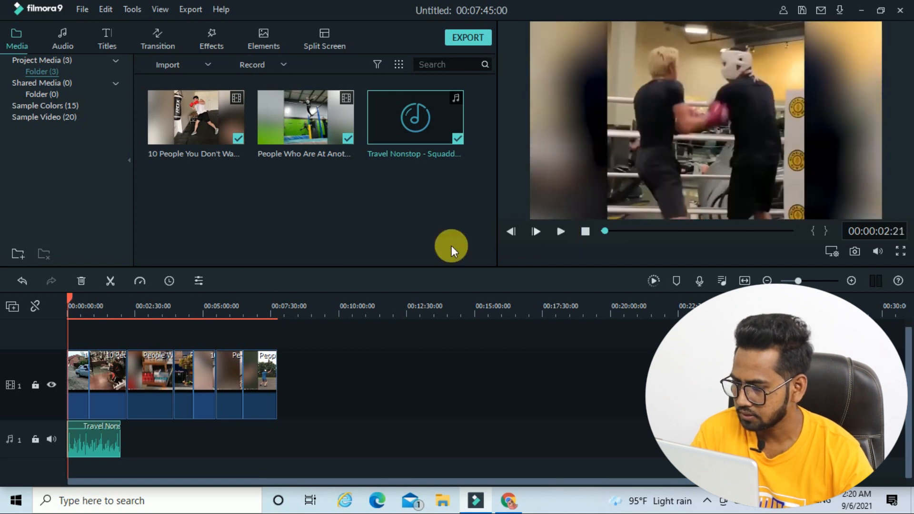
{"action": "left_click", "coordinate": [71, 304]}
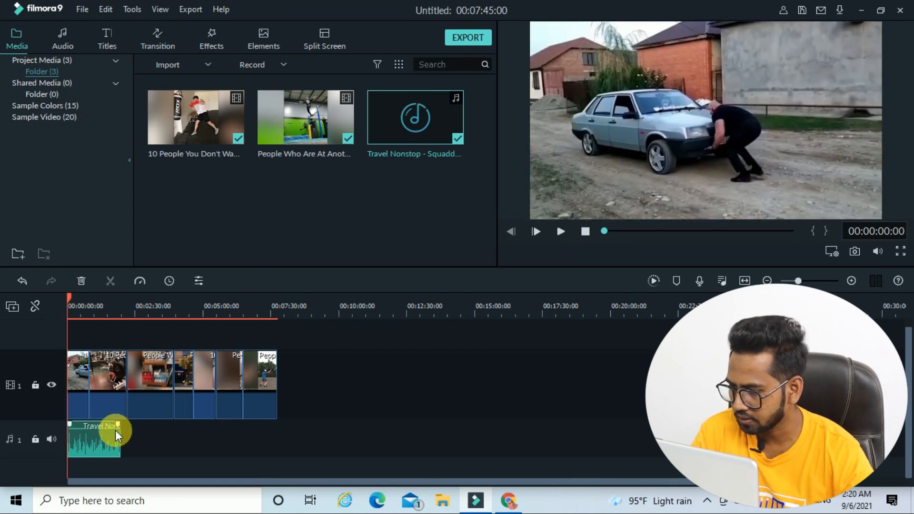
Repeat "Travel Nonstop" end to end on audio track 1 to cover the whole video, and preview the result
{"action": "left_click_drag", "start_coordinate": [383, 162], "coordinate": [122, 431]}
{"action": "left_click_drag", "start_coordinate": [384, 135], "coordinate": [260, 409]}
{"action": "key", "text": "space"}
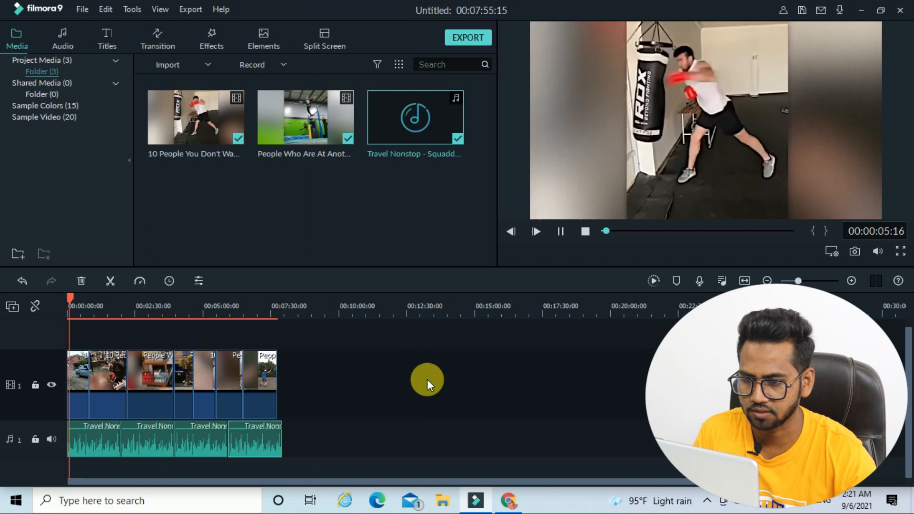
{"action": "left_click", "coordinate": [428, 379]}
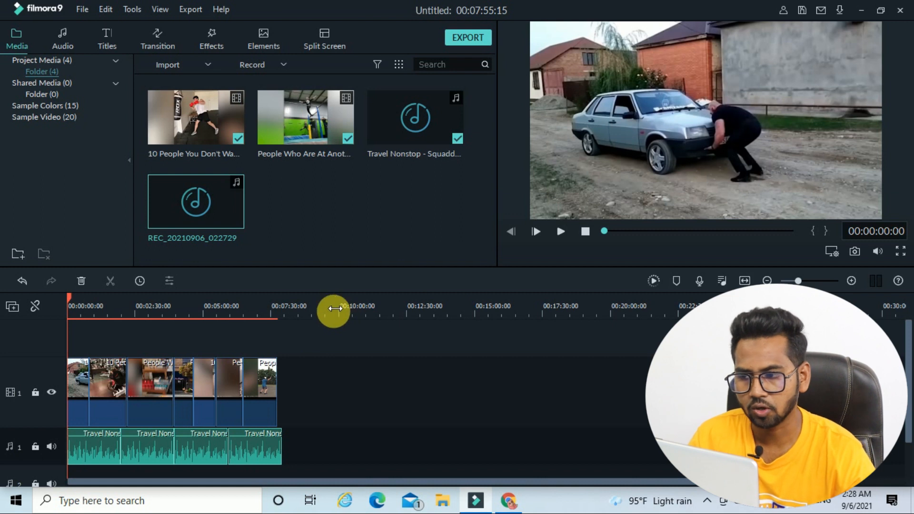
Export the compilation as an MP4 file named My Video to D:/FILMORA EXPORT FILES
{"action": "left_click", "coordinate": [468, 39]}
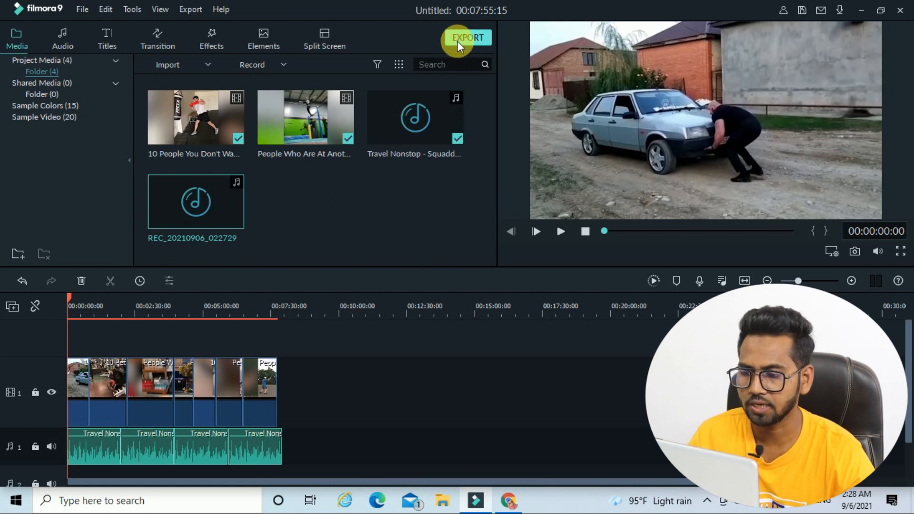
{"action": "left_click", "coordinate": [678, 358]}
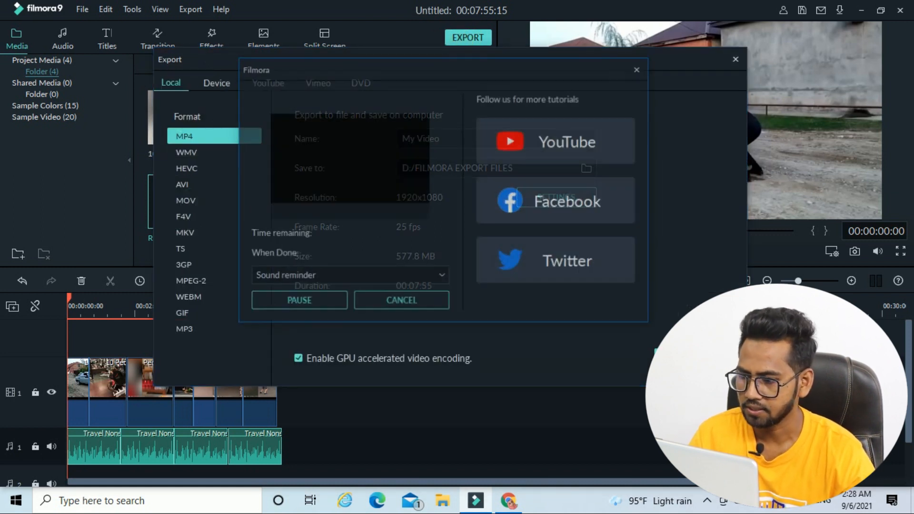